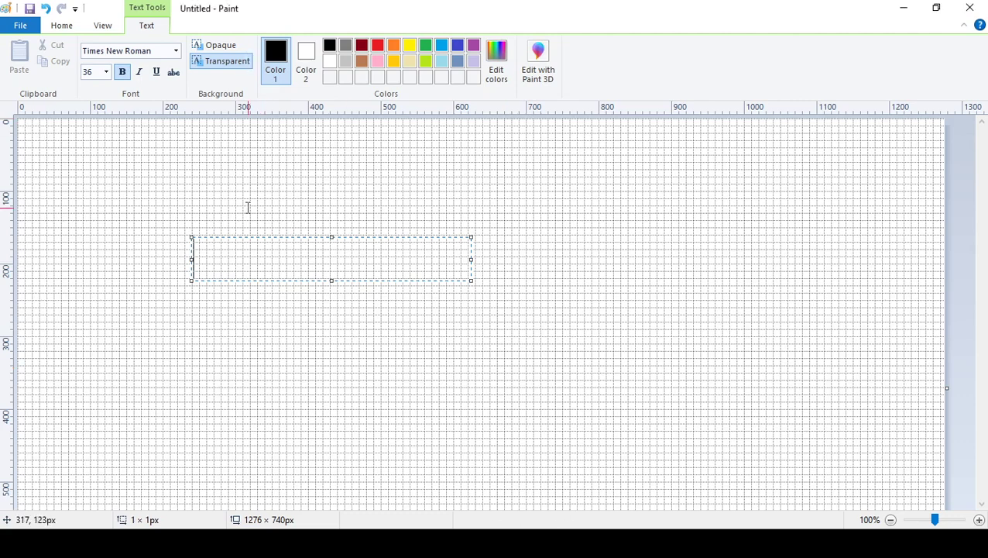
- Enter the intro text "Today I will show you my fantastic art skills" in the open text box
type("Today")
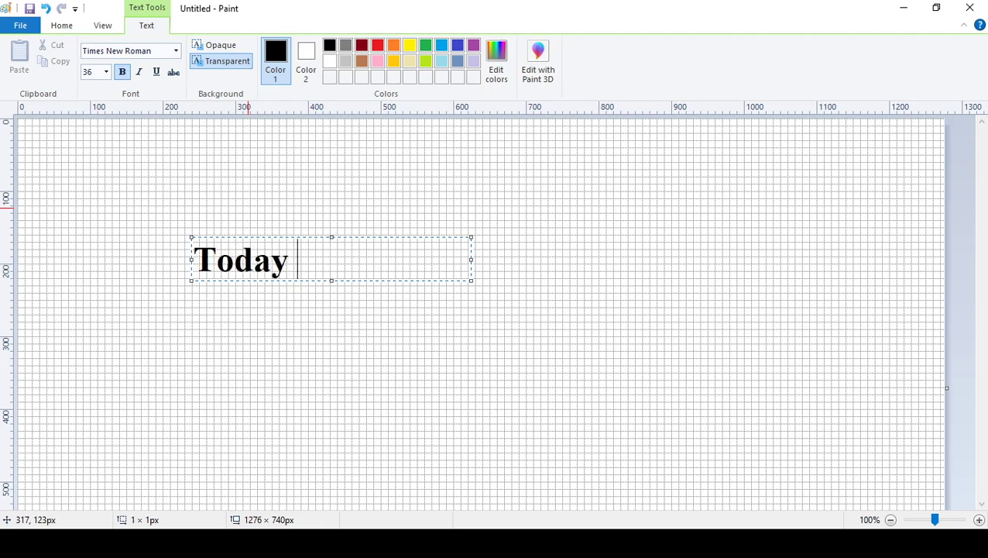
type(" I will sh")
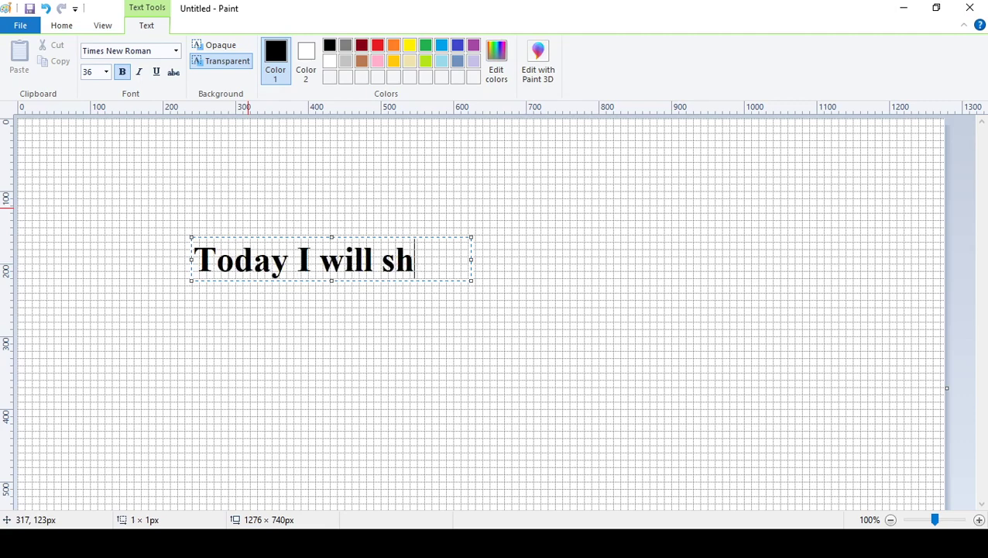
type("ow you my")
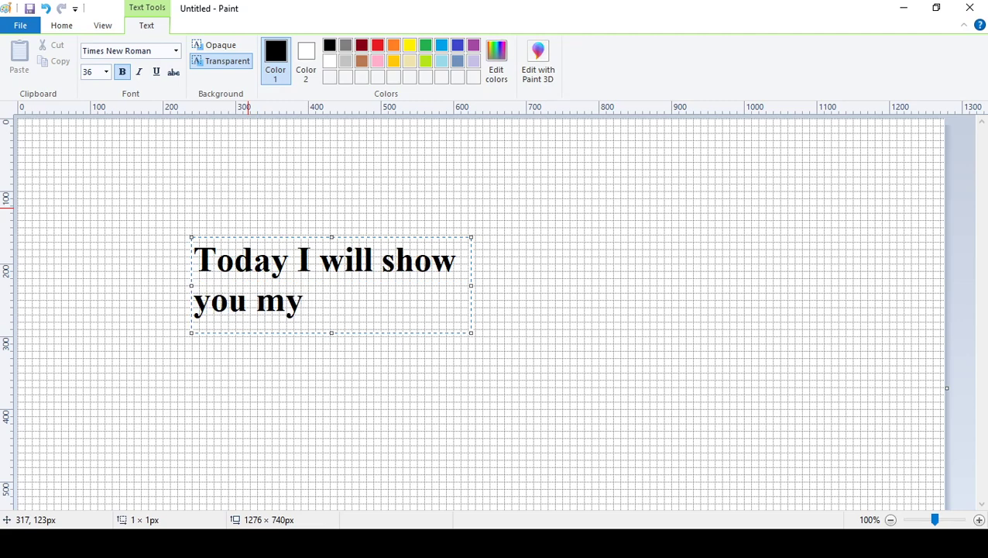
type(" fantast")
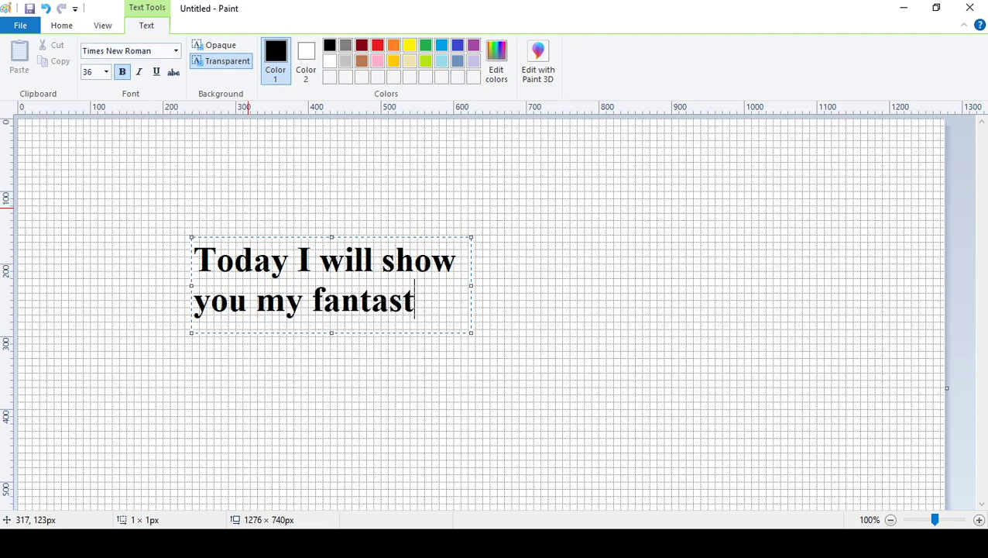
type("icm")
key("BackSpace")
type("fantastic a")
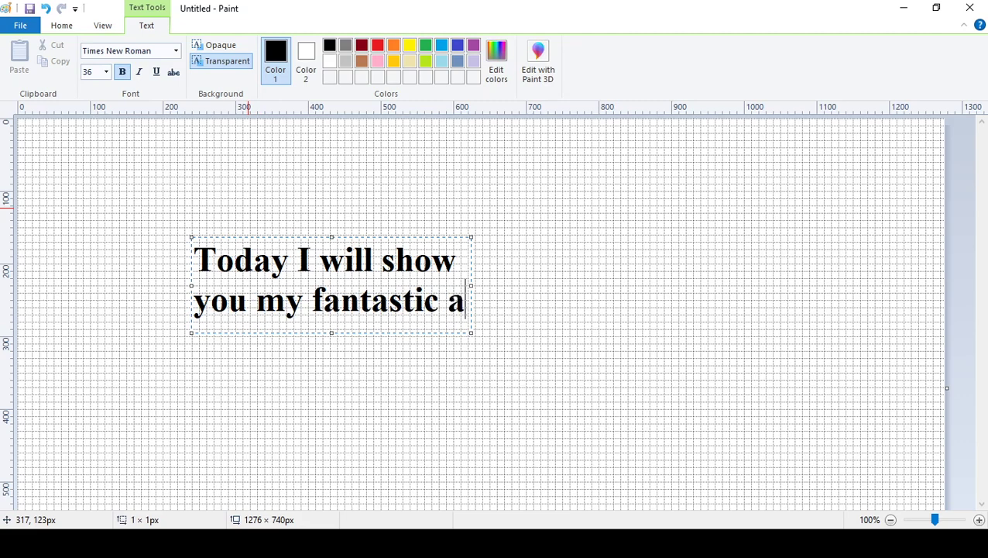
type("rt skills")
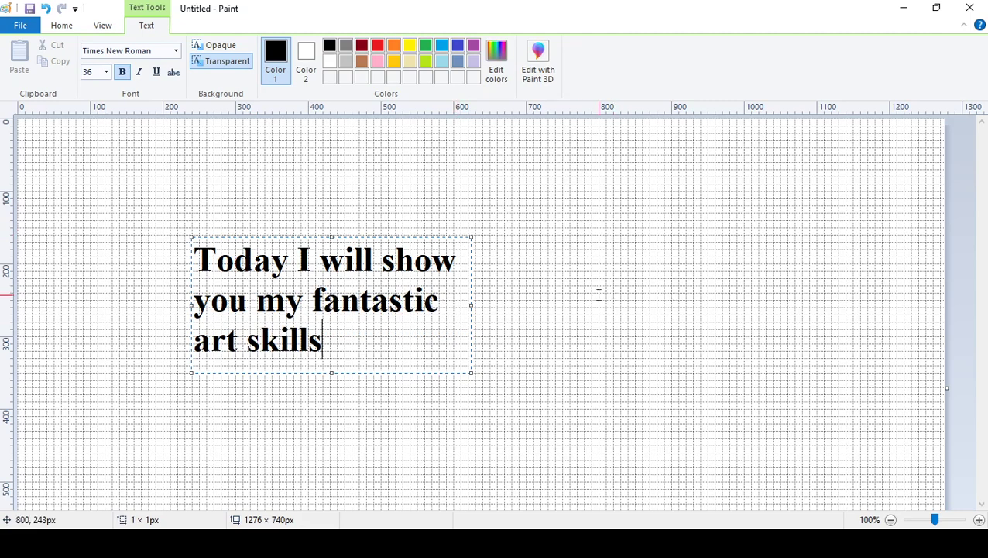
- Replace everything after "Today" in the text box so the caption reads "Today I will draw, a dog"
key("BackSpace")
key("BackSpace")
key("BackSpace")
key("BackSpace")
key("BackSpace")
key("BackSpace")
key("BackSpace")
key("BackSpace")
key("BackSpace")
key("BackSpace")
key("BackSpace")
key("BackSpace")
key("BackSpace")
key("BackSpace")
key("BackSpace")
key("BackSpace")
key("BackSpace")
key("BackSpace")
key("BackSpace")
key("BackSpace")
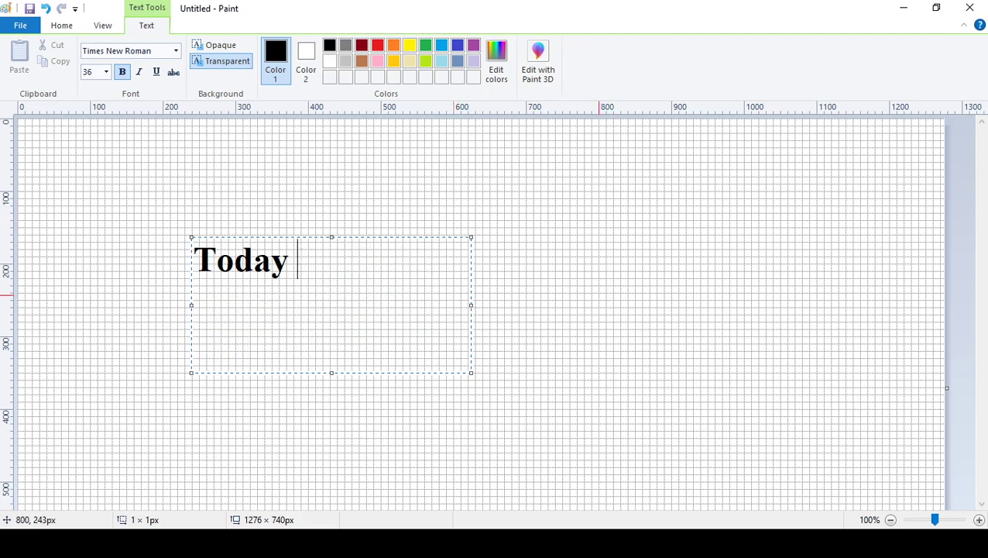
type("I will d")
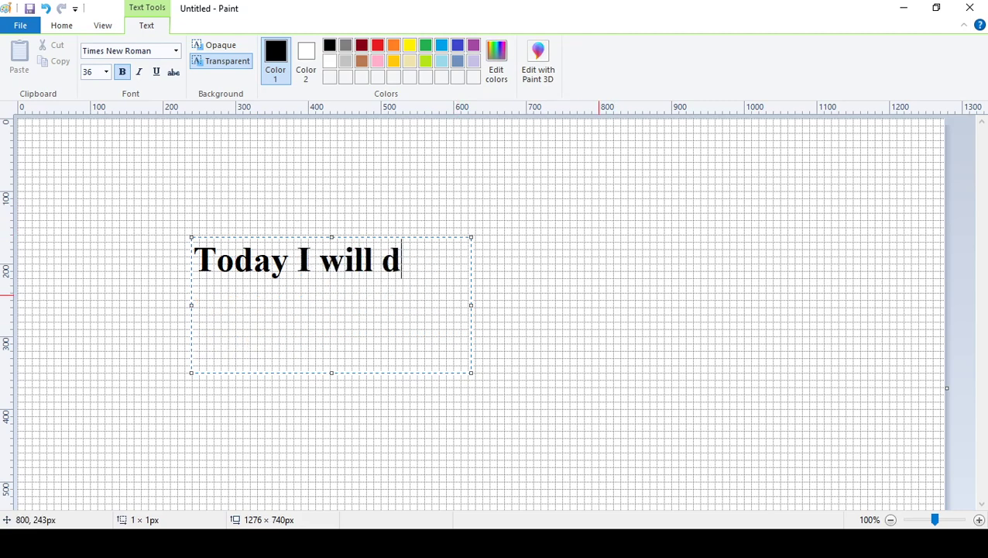
type("raw, a")
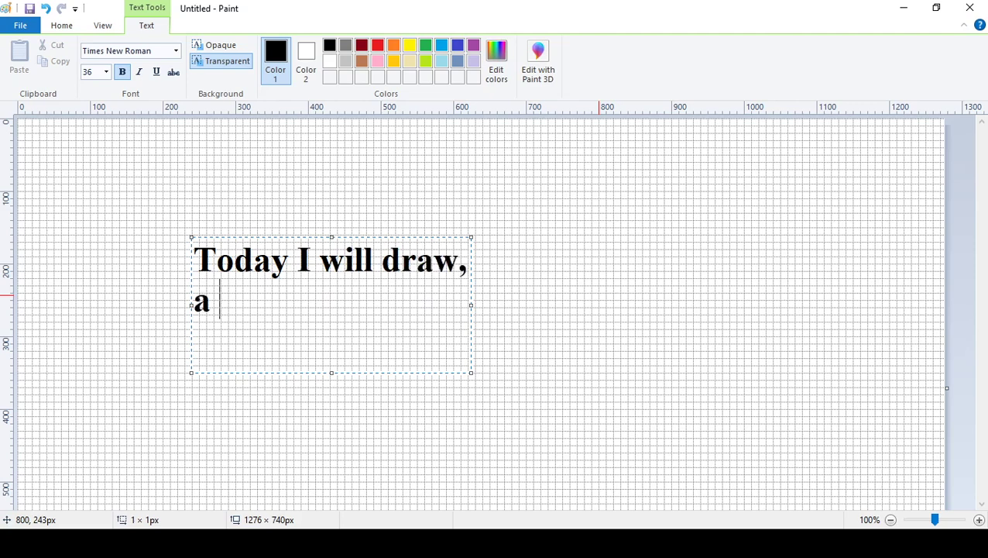
type(" dog")
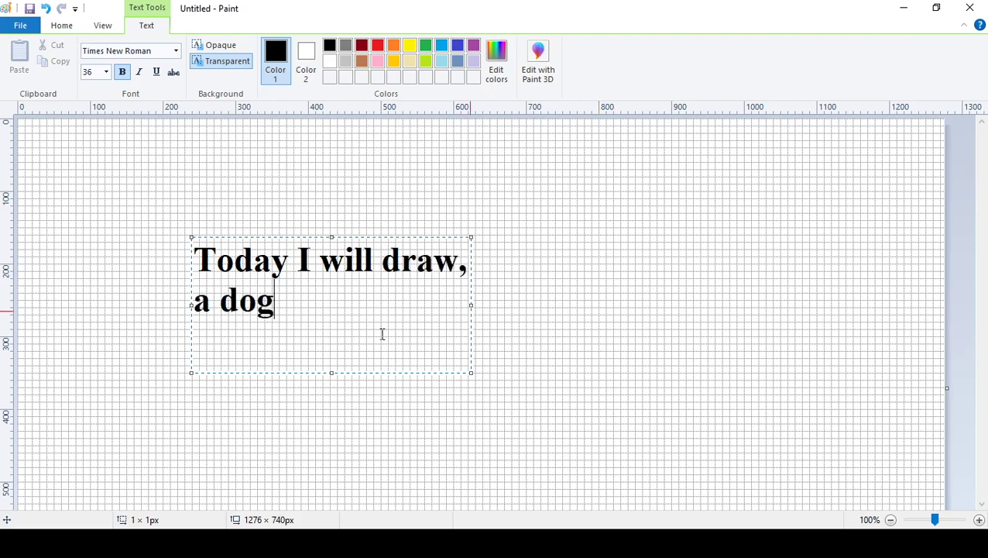
- Delete the whole caption about drawing a dog and discard the empty text box
key("ctrl+a")
key("Delete")
left_click(39, 118)
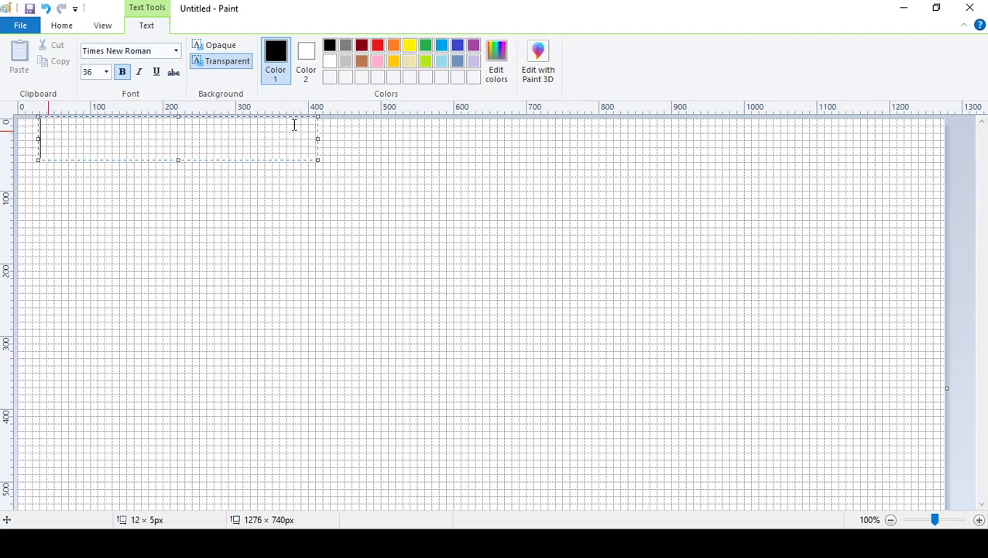
key("Escape")
- Draw a black ellipse about 260 × 170 px near the canvas's upper middle for the dog's head
left_click(309, 45)
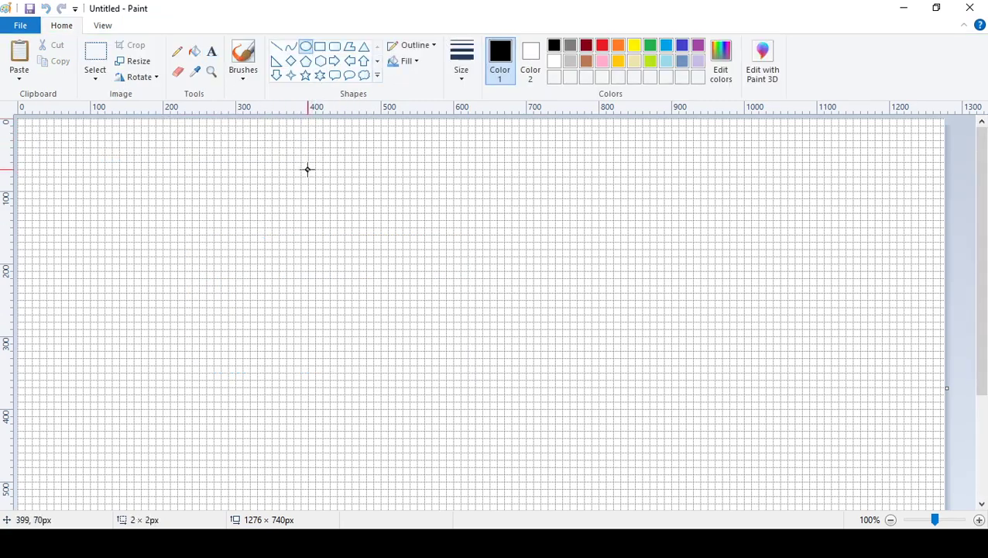
left_click_drag(308, 169, 496, 291)
left_click_drag(403, 244, 421, 223)
left_click(276, 269)
- Draw a larger ellipse about 461 × 244 px for the body, placed below the head and overlapping its lower edge
left_click_drag(360, 217, 695, 394)
left_click_drag(572, 328, 551, 320)
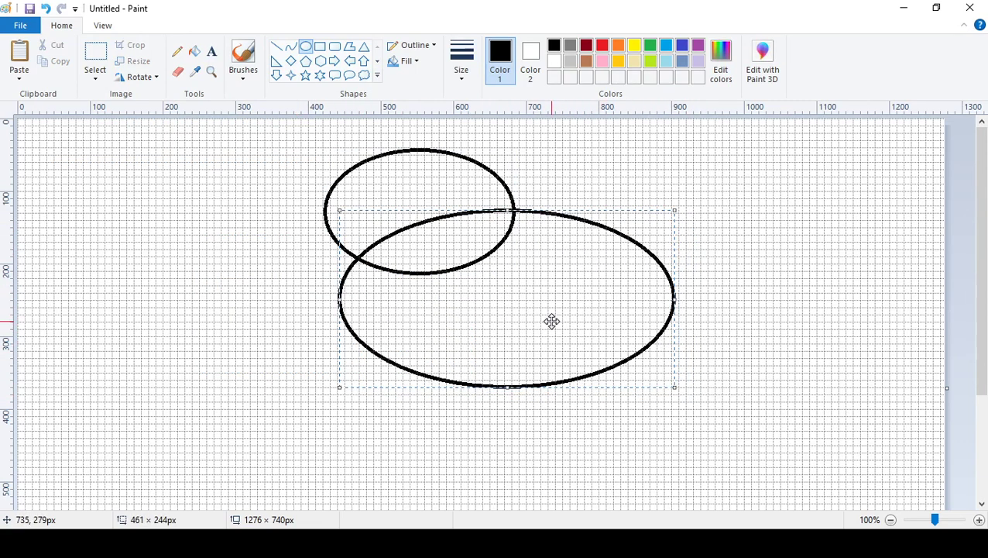
left_click_drag(460, 299, 478, 318)
left_click(238, 297)
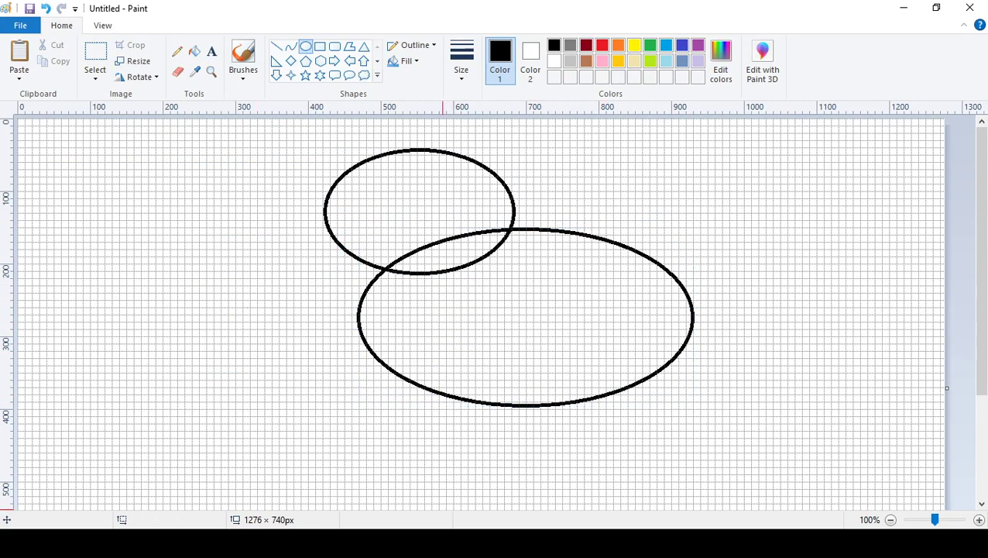
- Add the text "ok. you following so far?" beside the dog's head, overlapping its outline
left_click(211, 51)
left_click(163, 177)
type("o")
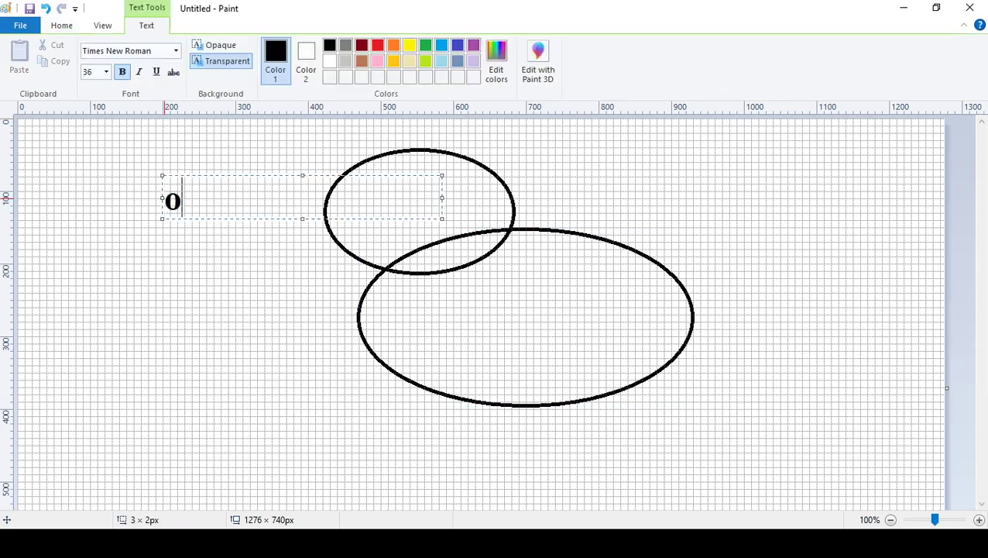
type("k. you following")
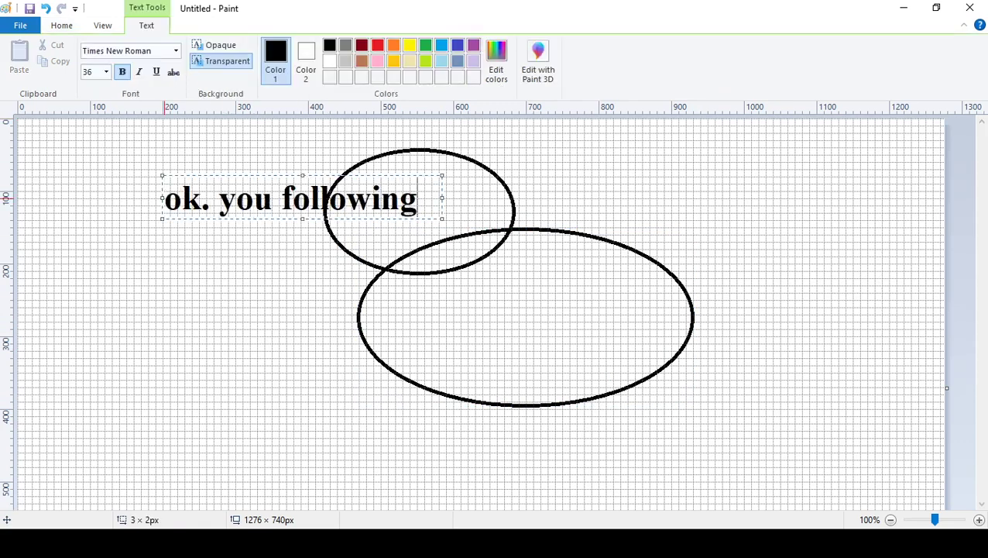
key("Return")
type("so far?")
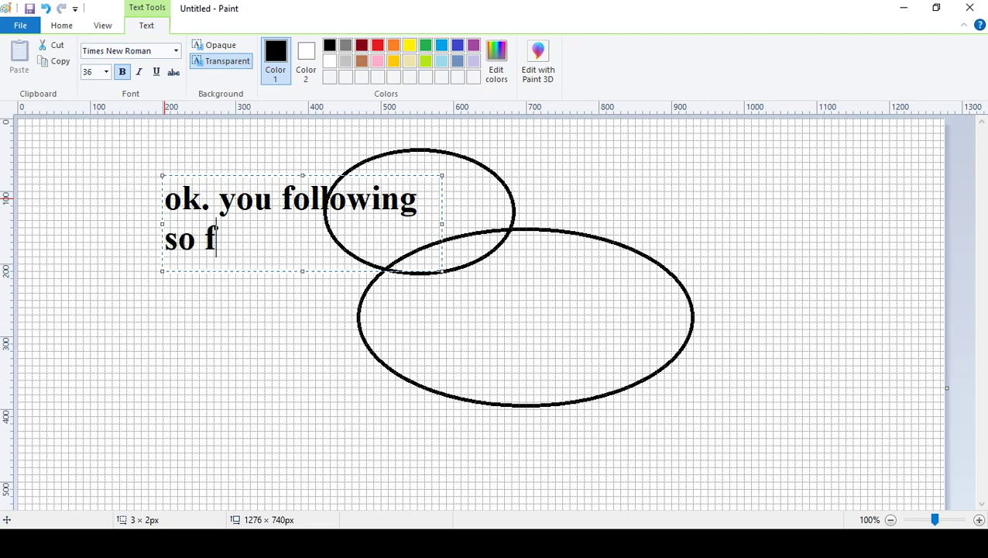
- Replace the question beside the head with the text "good. dipshit"
key("BackSpace")
key("BackSpace")
key("BackSpace")
key("BackSpace")
key("BackSpace")
key("BackSpace")
key("BackSpace")
key("BackSpace")
key("BackSpace")
key("BackSpace")
key("BackSpace")
key("BackSpace")
key("BackSpace")
key("BackSpace")
key("BackSpace")
key("BackSpace")
key("BackSpace")
key("BackSpace")
key("BackSpace")
key("BackSpace")
type("good")
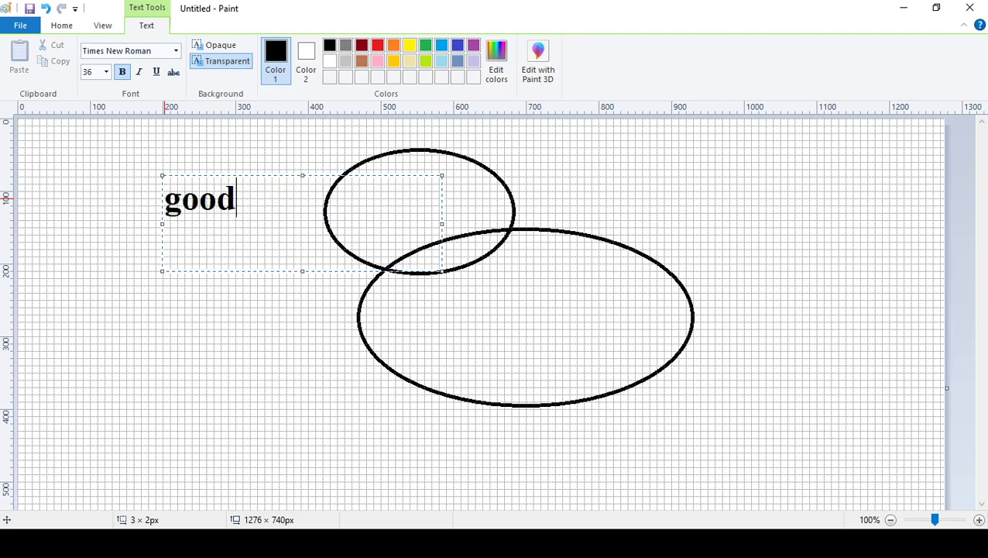
type(". dipshit")
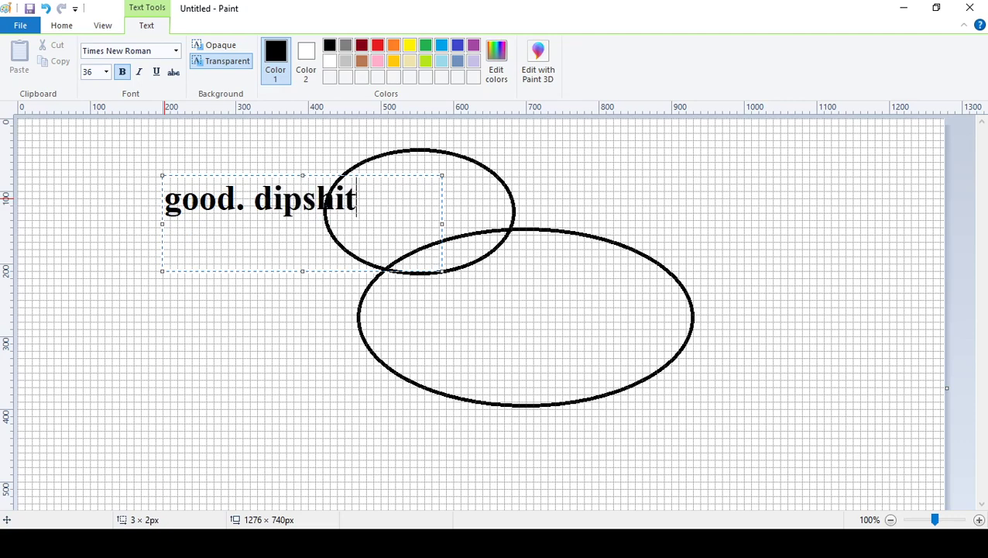
- Clear the text beside the head and close the empty text box
key("BackSpace")
key("BackSpace")
key("BackSpace")
key("BackSpace")
key("BackSpace")
key("BackSpace")
key("BackSpace")
key("BackSpace")
key("BackSpace")
key("BackSpace")
key("BackSpace")
key("BackSpace")
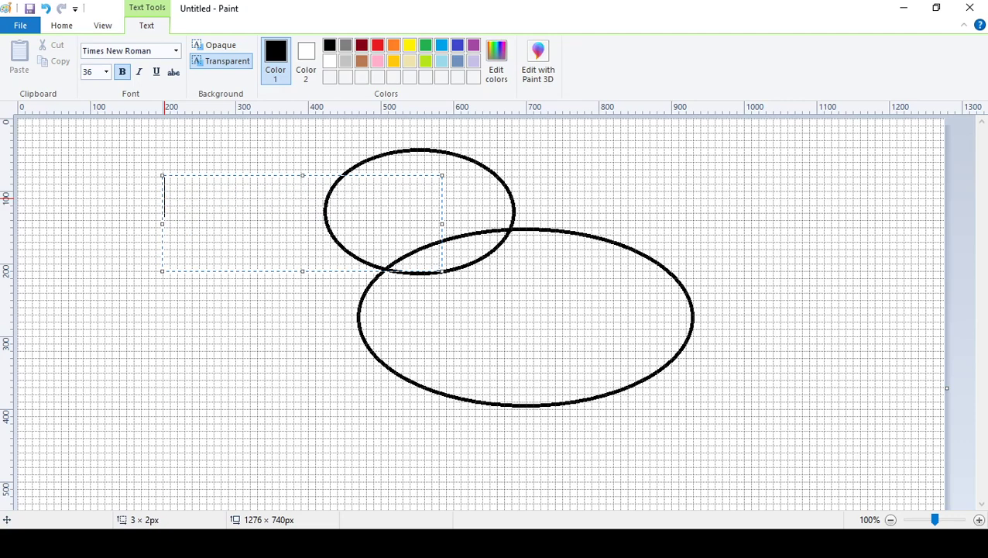
key("Escape")
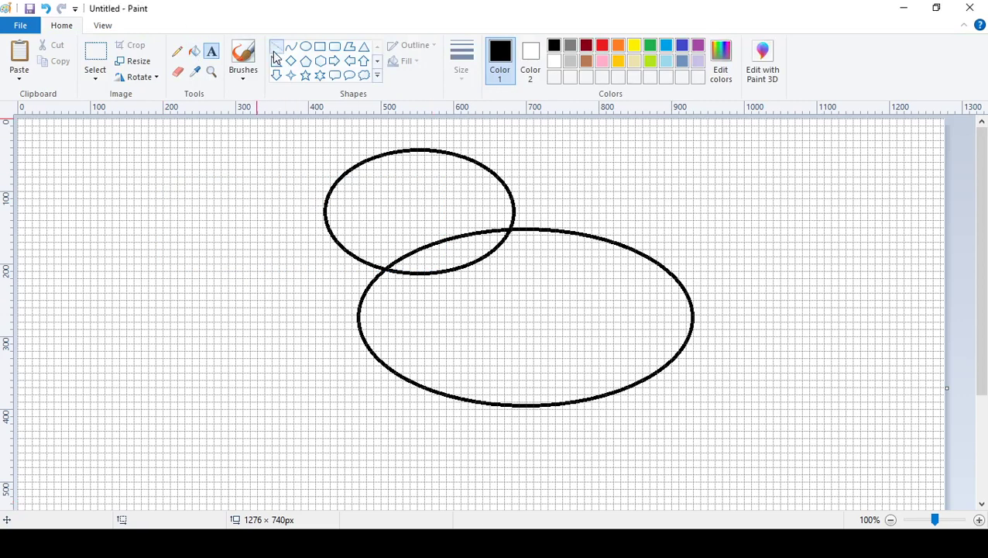
- Draw four short leg lines below the body and a wavy, upturned tail at its rear with the Pencil
left_click(177, 51)
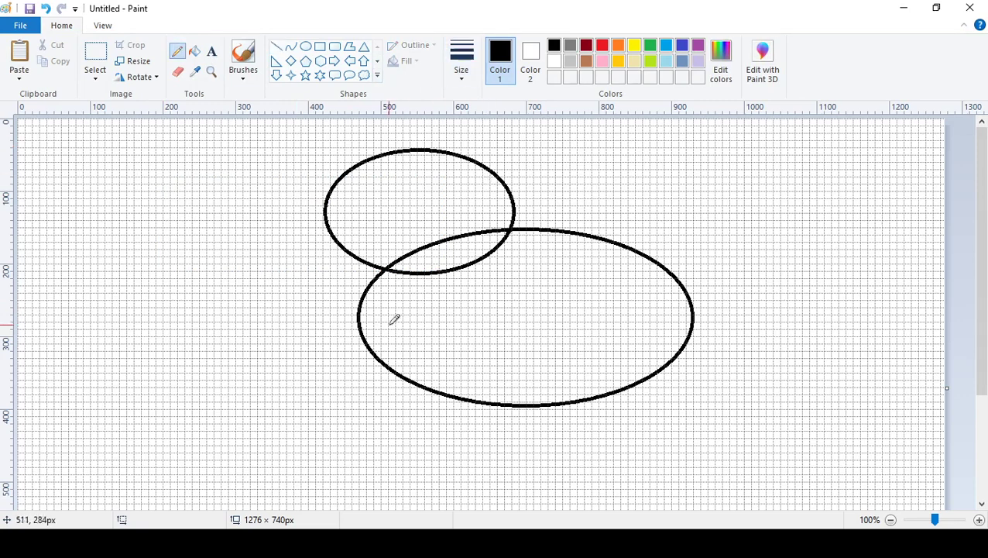
left_click_drag(372, 346, 358, 454)
left_click_drag(432, 392, 430, 451)
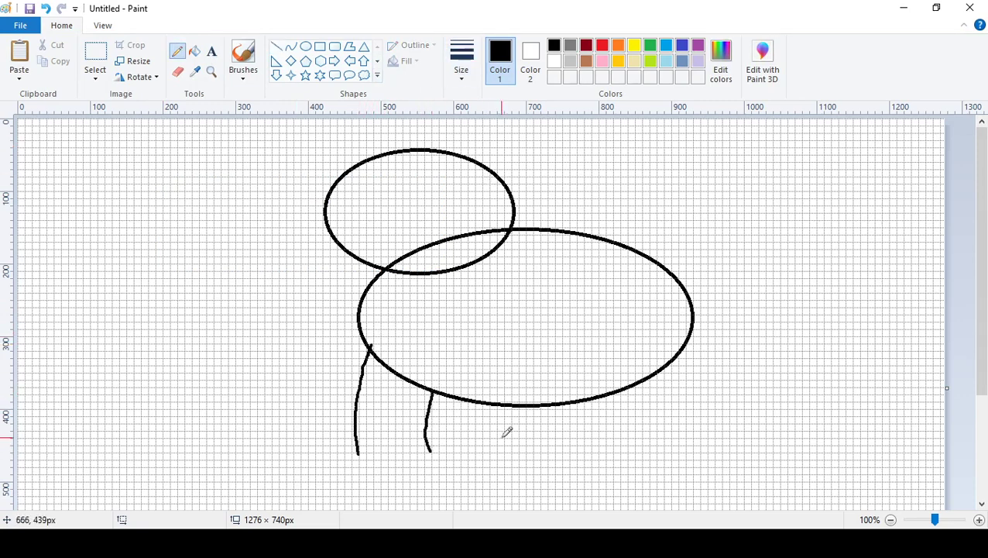
left_click_drag(549, 405, 563, 466)
left_click_drag(663, 367, 688, 453)
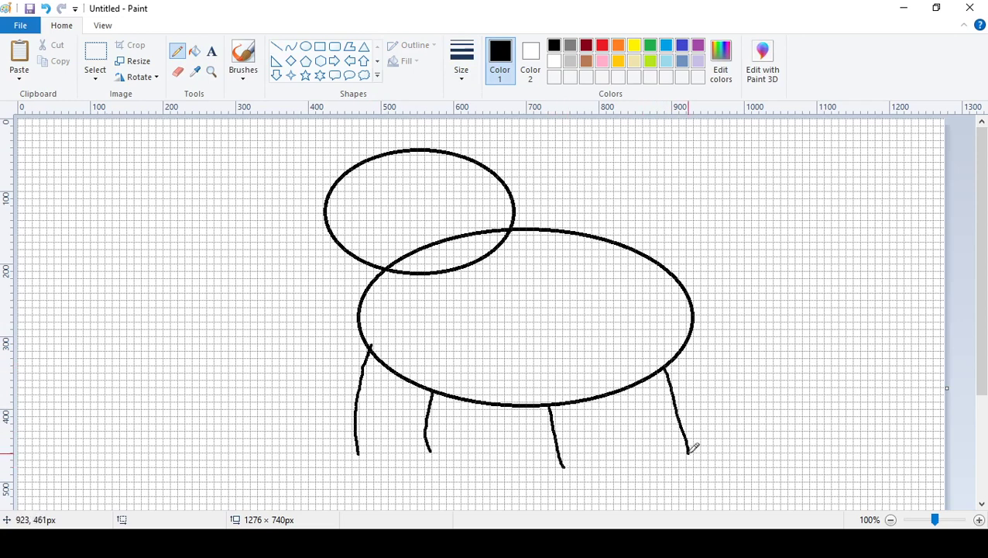
mouse_move(689, 300)
left_mouse_down()
mouse_move(715, 263)
mouse_move(791, 222)
left_mouse_up()
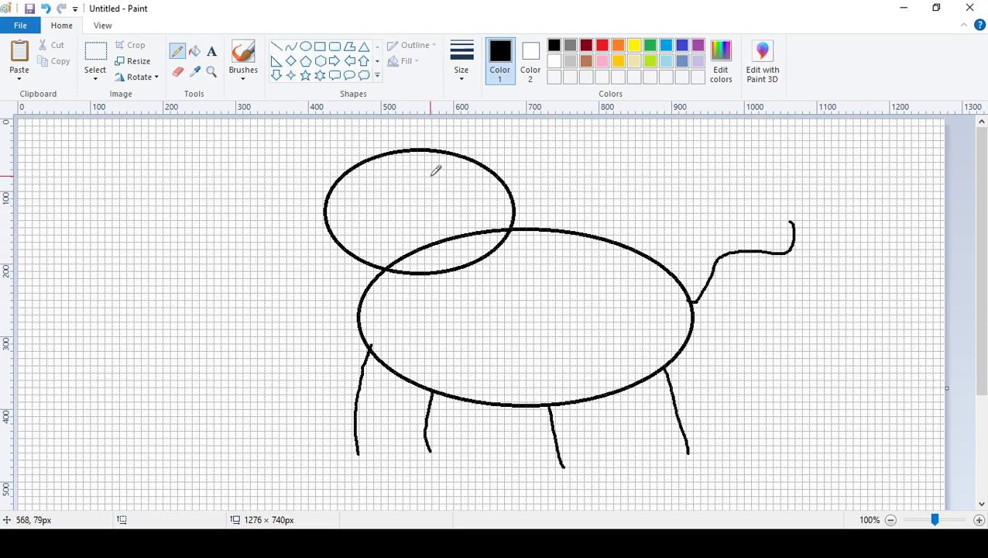
- Try a narrow ear inside the head and a small nose on its front edge, and undo both
mouse_move(454, 181)
left_mouse_down()
mouse_move(468, 217)
mouse_move(479, 207)
left_mouse_up()
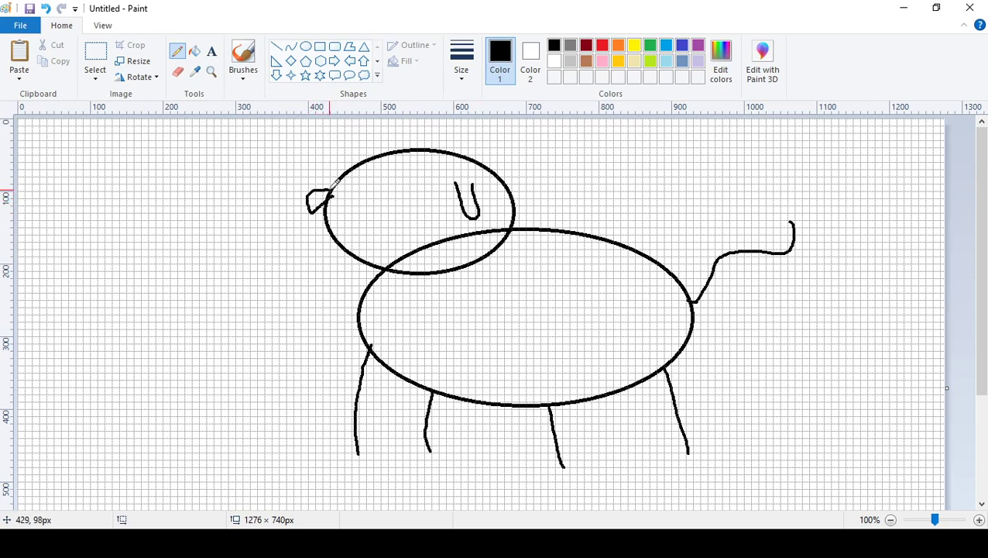
left_click(44, 9)
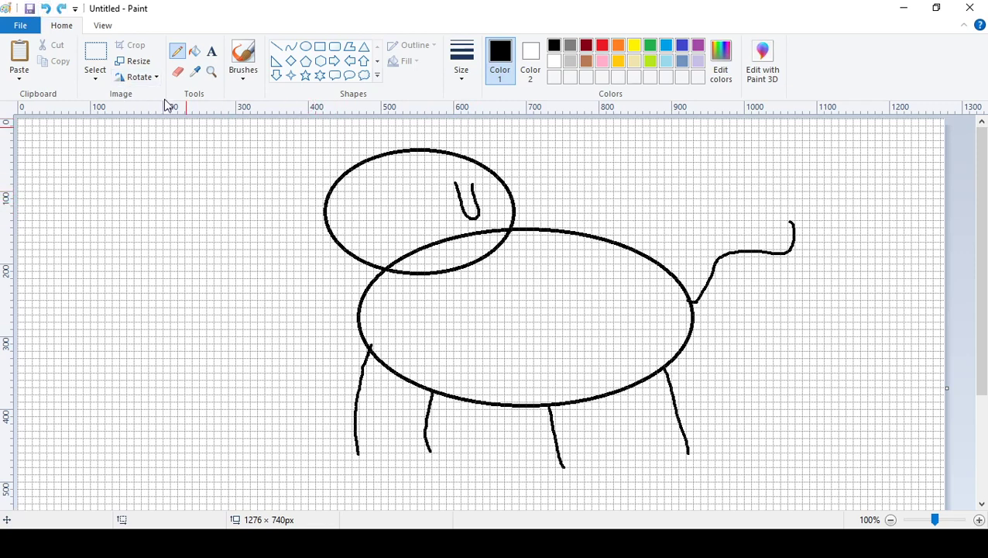
left_click(44, 9)
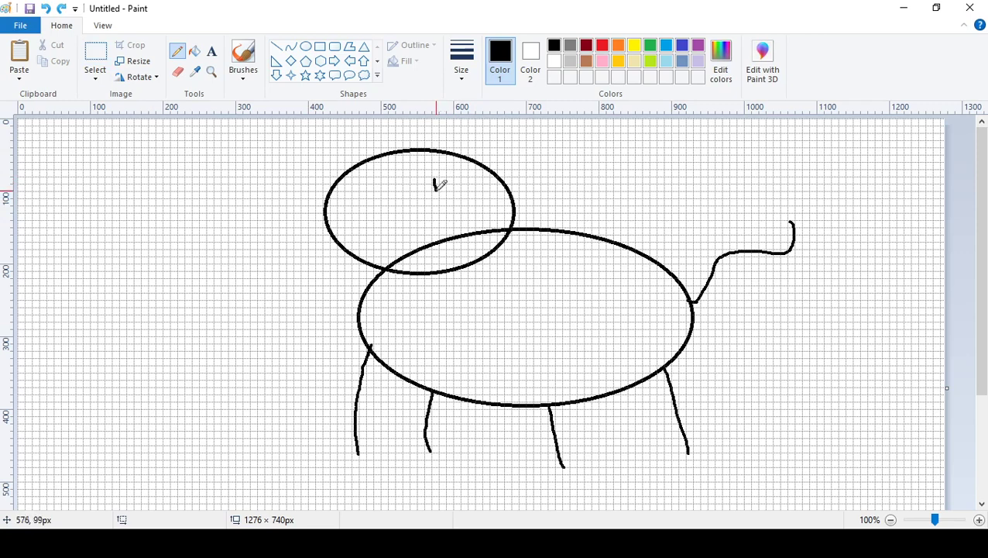
- Draw a wider drooping ear inside the head and a small angled eye near the front of the face
mouse_move(435, 190)
left_mouse_down()
mouse_move(448, 226)
mouse_move(466, 221)
mouse_move(474, 205)
mouse_move(461, 178)
left_mouse_up()
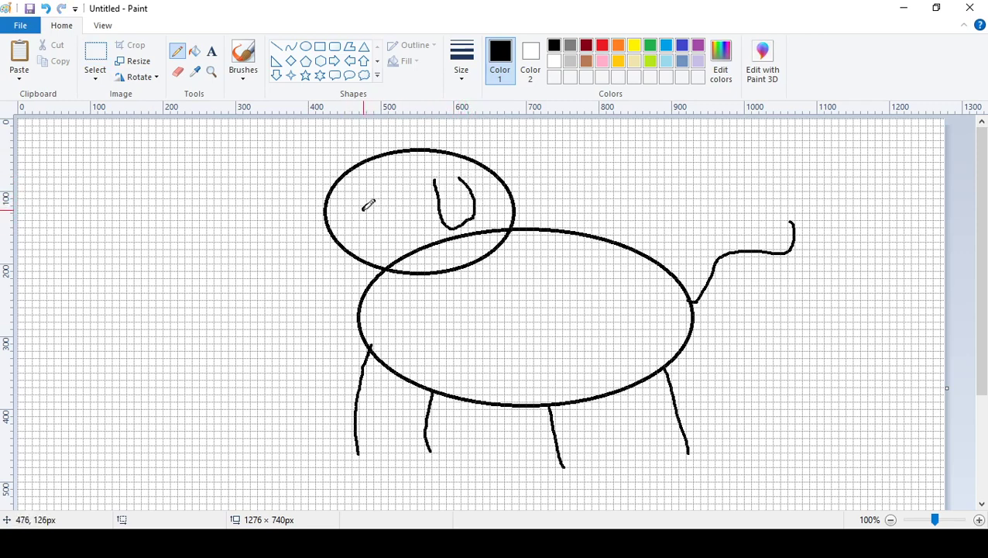
left_click_drag(375, 200, 372, 212)
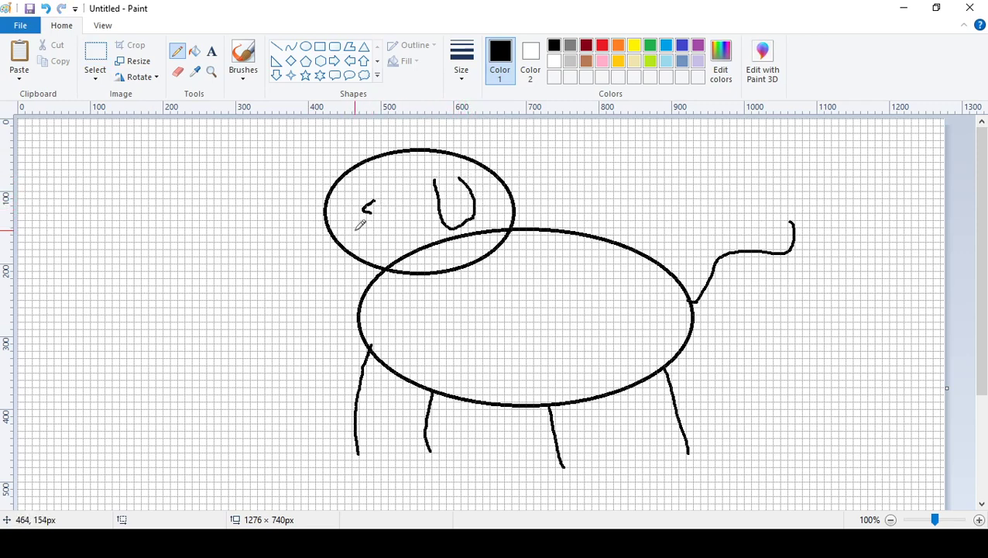
- Erase the body outline crossing the head and repair the joint between head and back with the Pencil
left_click(178, 71)
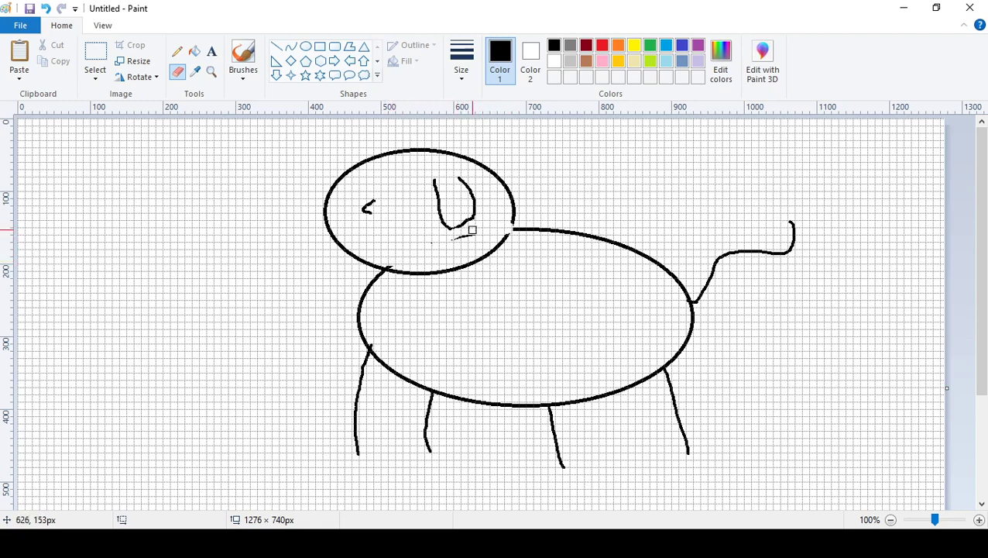
left_click(178, 51)
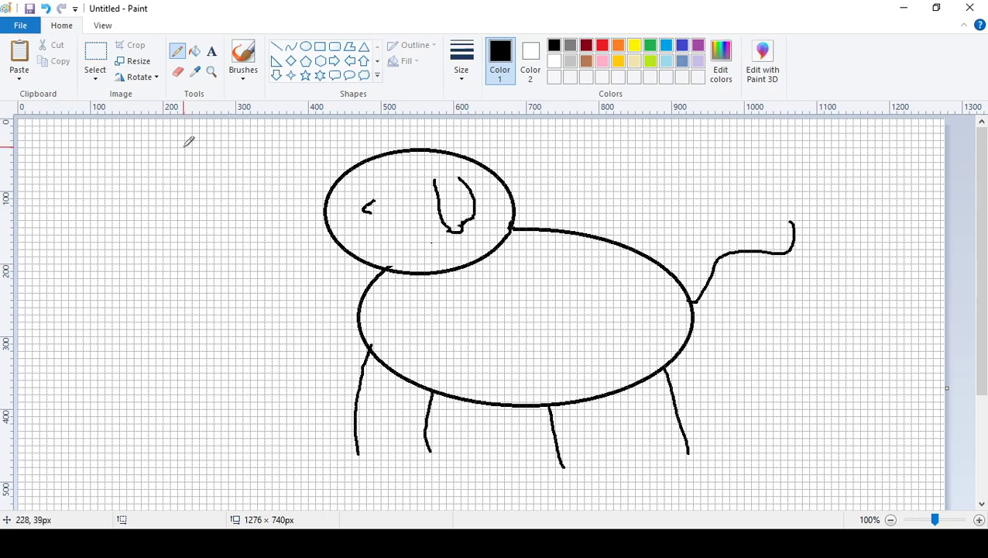
- Undo the last stroke at the ear's lower tip and close the gap there with a short Pencil stroke
left_click(46, 8)
left_click(211, 71)
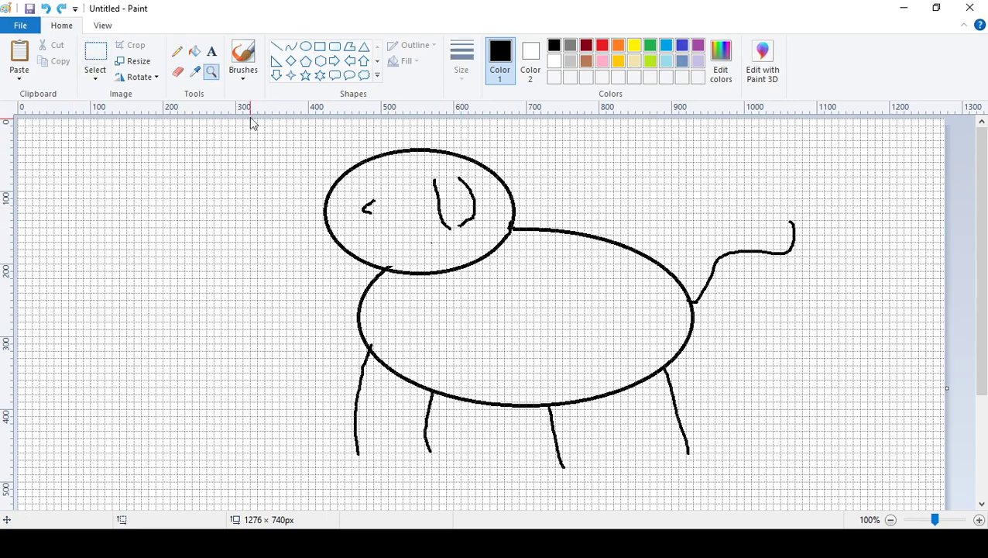
left_click(477, 231)
left_click(559, 367)
left_click(366, 265)
left_click(237, 298)
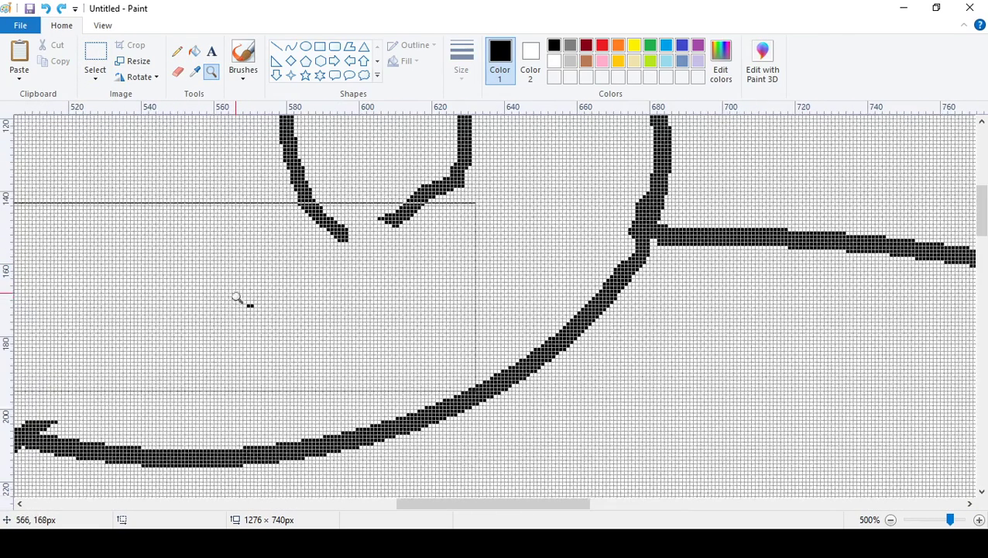
left_click(177, 54)
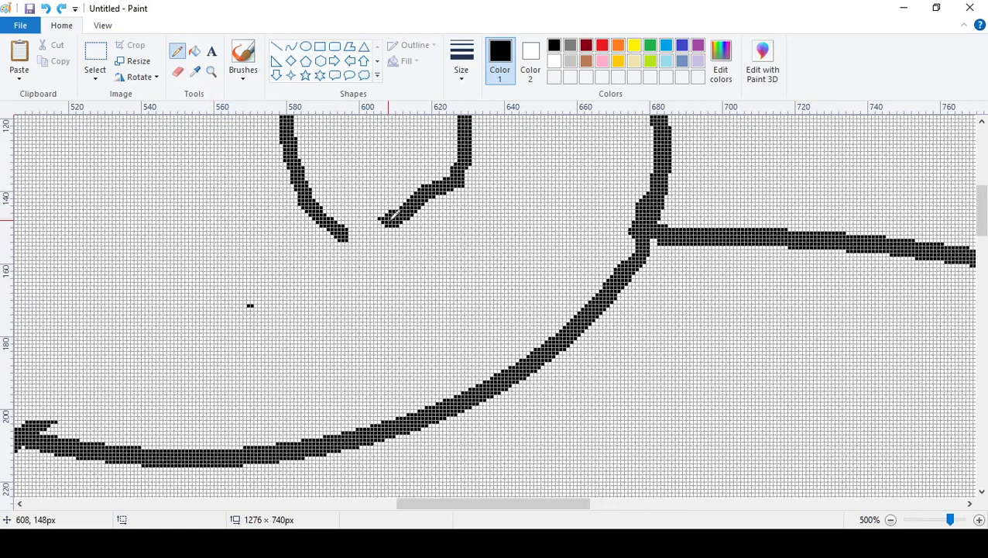
left_click_drag(389, 221, 348, 232)
- Erase the stray dot below the ear, inside the head outline
left_click(211, 71)
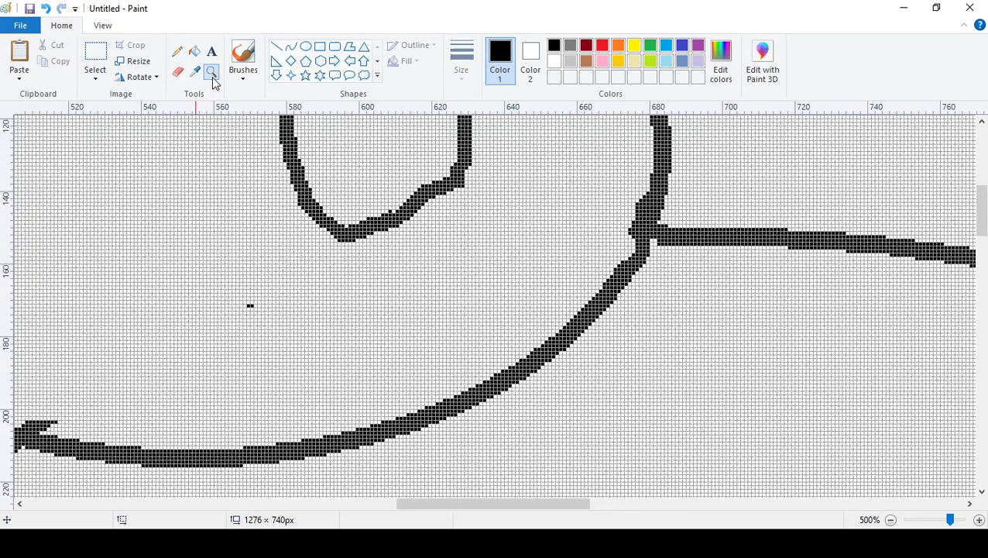
right_click(203, 269)
right_click(282, 201)
right_click(223, 120)
left_click(176, 76)
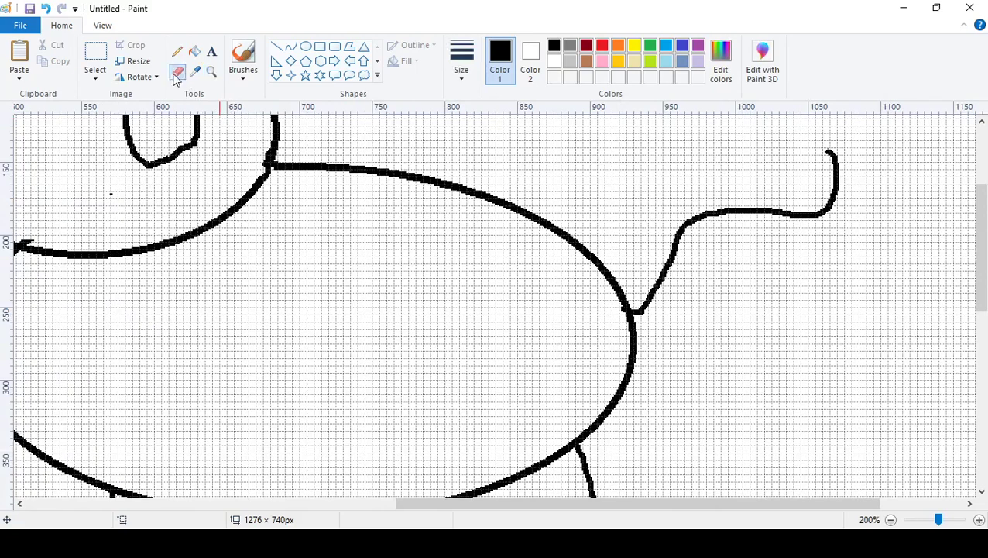
left_click_drag(134, 202, 97, 194)
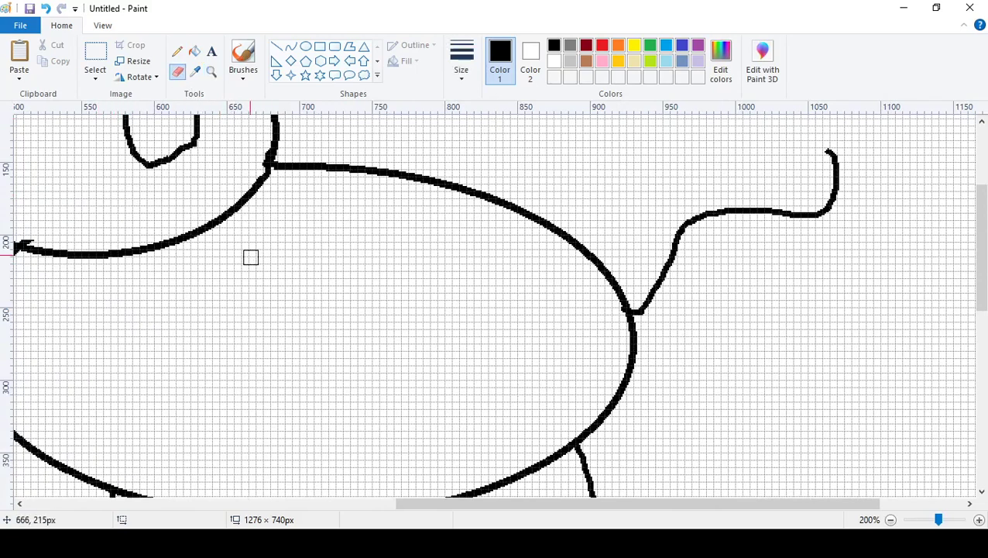
left_click(212, 72)
right_click(106, 167)
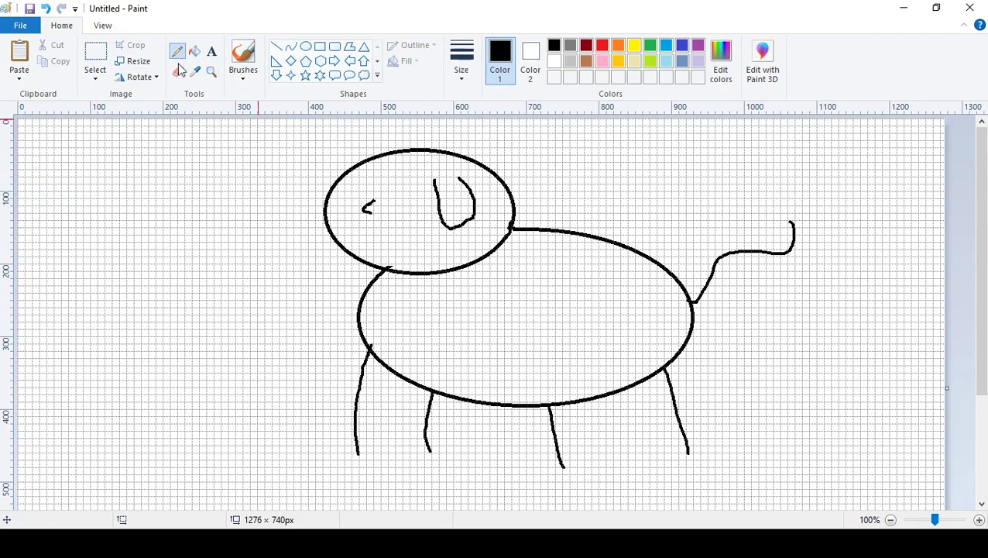
- Draw two small solid black dots as pupils above the angled nose, one on each side, with the Pencil
left_click(306, 159)
left_click(324, 205)
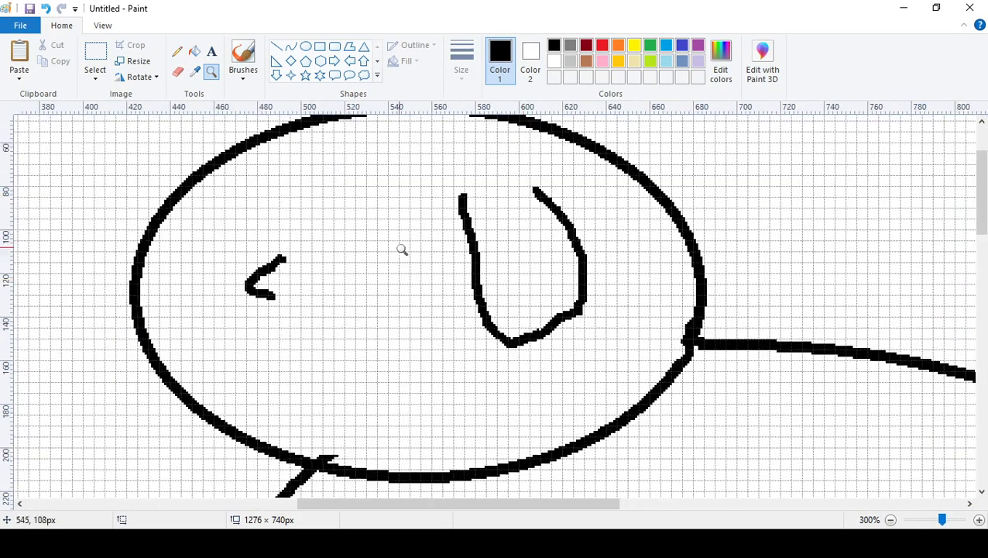
left_click(272, 217)
right_click(361, 196)
left_click(177, 51)
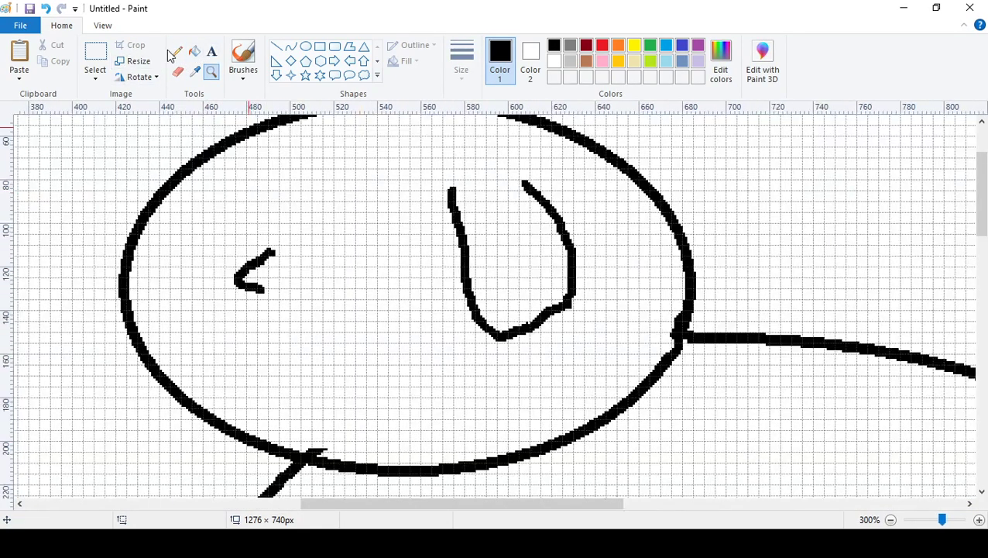
left_click_drag(221, 202, 229, 206)
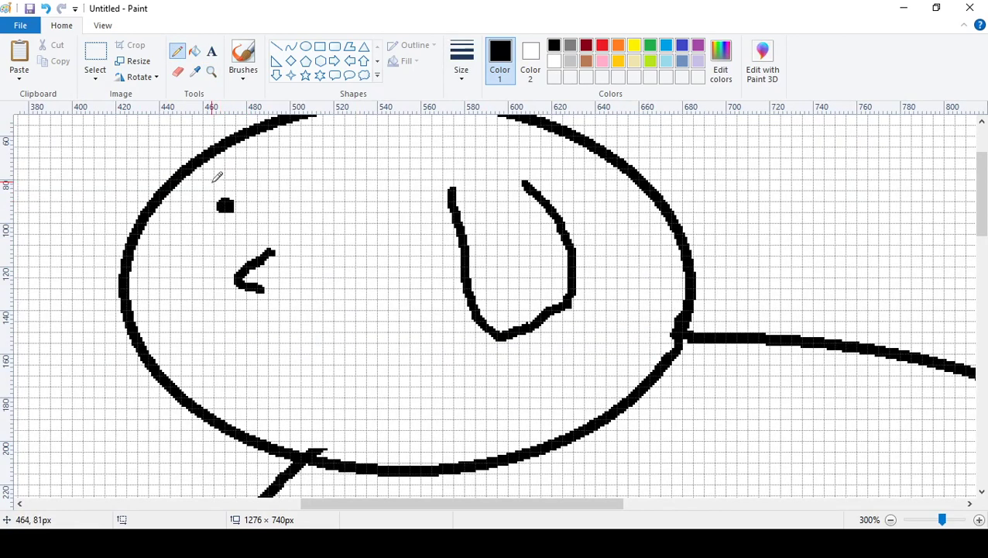
left_click_drag(354, 203, 361, 206)
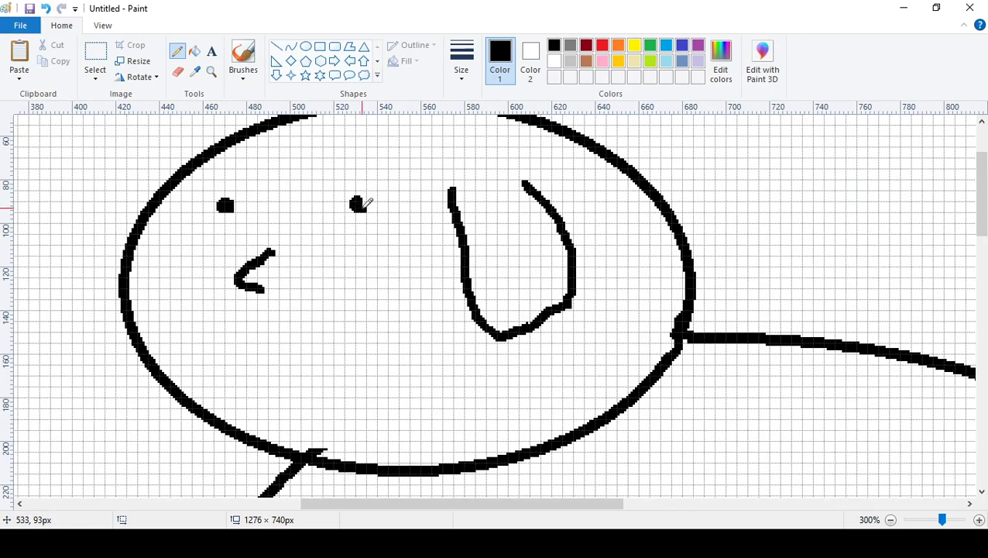
- Try a wide wavy mouth below the nose with a rounded curve in its rear corner, and undo both
mouse_move(247, 335)
left_mouse_down()
mouse_move(396, 306)
mouse_move(394, 323)
mouse_move(441, 374)
mouse_move(401, 388)
mouse_move(292, 378)
mouse_move(230, 388)
mouse_move(205, 325)
mouse_move(256, 340)
left_mouse_up()
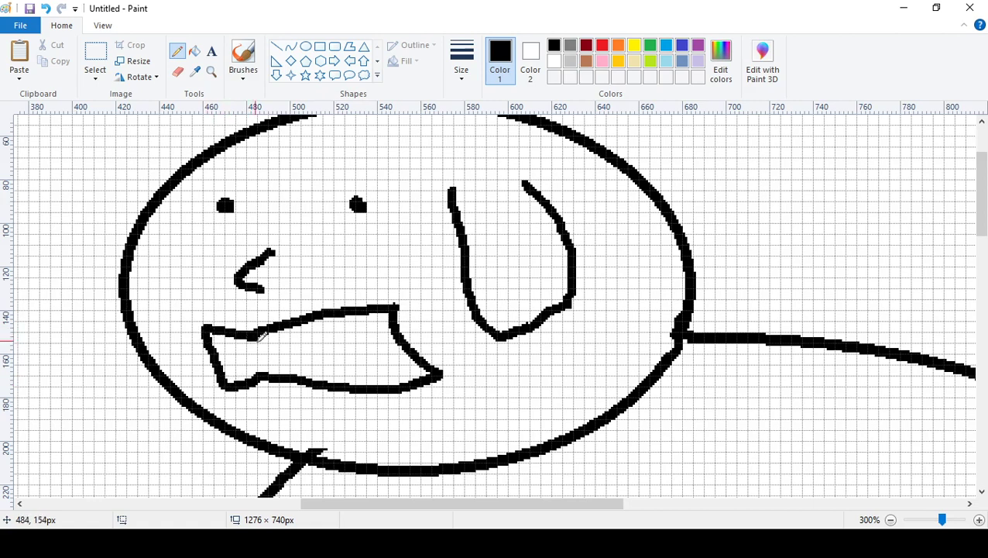
mouse_move(351, 389)
left_mouse_down()
mouse_move(342, 350)
mouse_move(387, 333)
mouse_move(401, 339)
left_mouse_up()
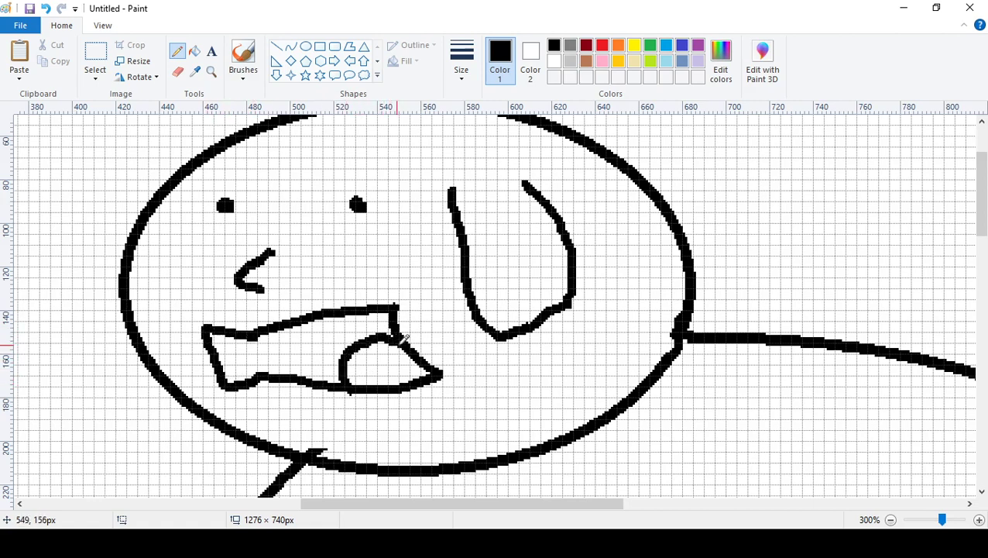
left_click(45, 8)
left_click(44, 8)
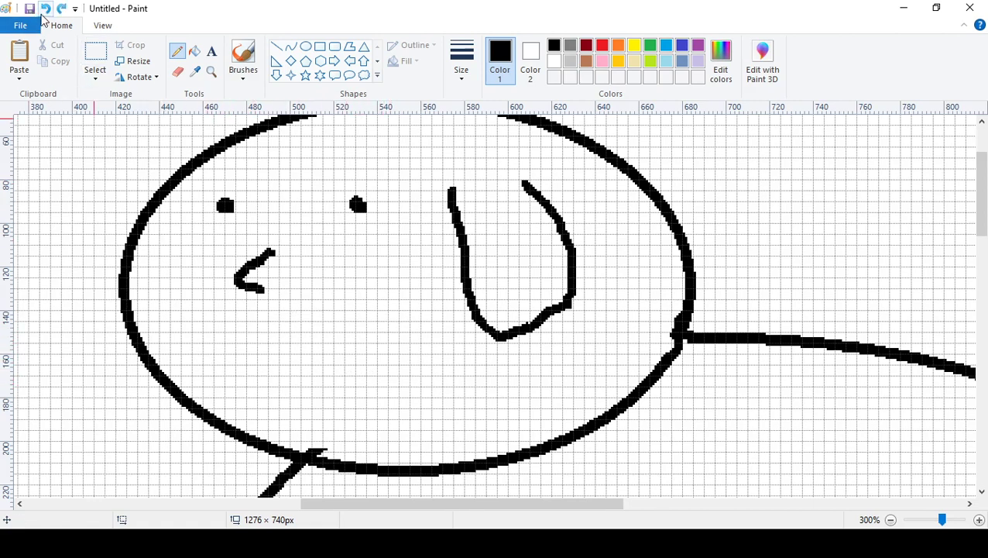
- Draw a slanted, open four-sided mouth below the nose with a small curve closing off its rear corner
mouse_move(233, 337)
left_mouse_down()
mouse_move(376, 308)
mouse_move(419, 360)
mouse_move(397, 379)
mouse_move(248, 417)
left_mouse_up()
left_click_drag(231, 336, 251, 404)
mouse_move(374, 372)
left_mouse_down()
mouse_move(364, 364)
mouse_move(398, 339)
left_mouse_up()
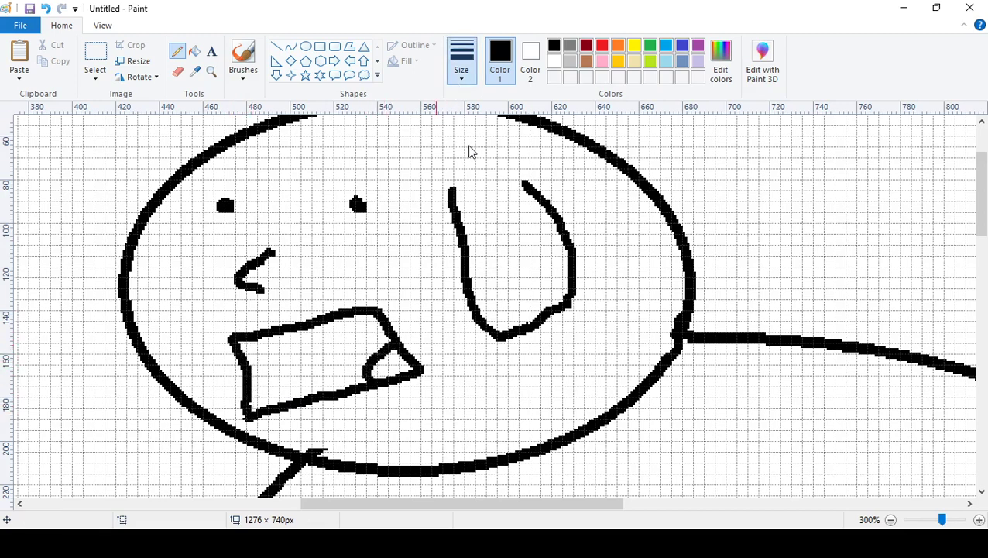
- Draw upper and lower gum lines inside the mouth and divide both bands into teeth with short strokes
mouse_move(251, 363)
left_mouse_down()
mouse_move(250, 349)
mouse_move(378, 316)
mouse_move(390, 333)
mouse_move(313, 379)
mouse_move(262, 385)
left_mouse_up()
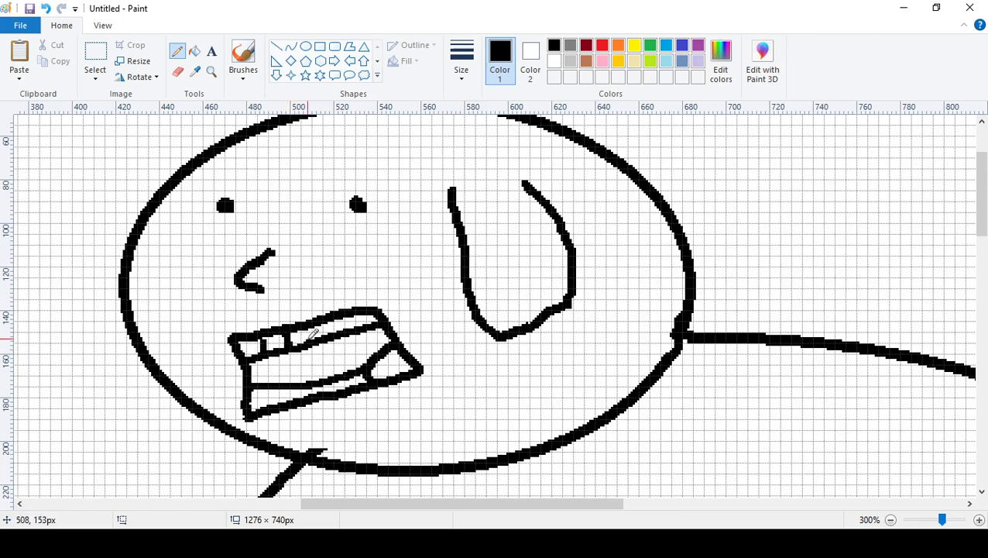
left_click_drag(341, 328, 344, 313)
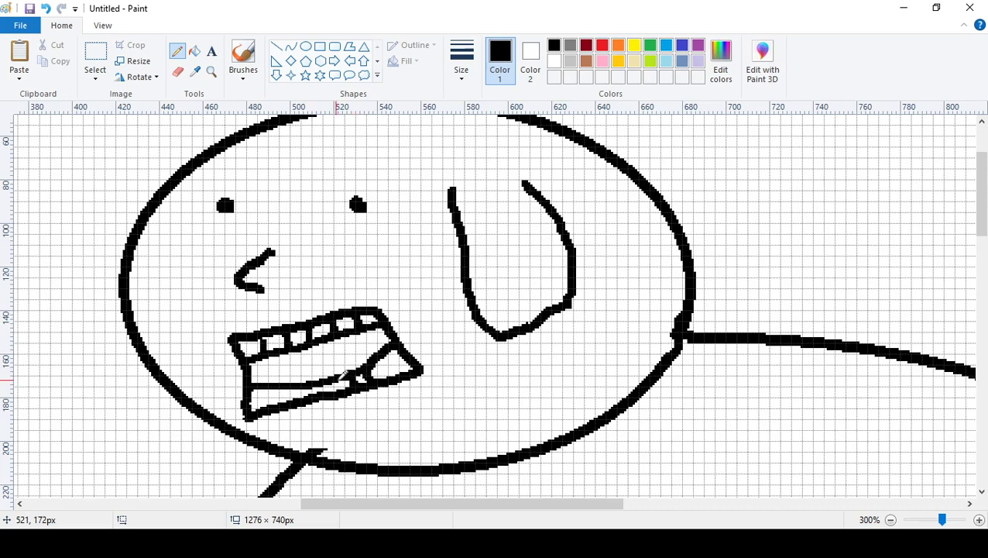
mouse_move(314, 385)
left_mouse_down()
mouse_move(315, 403)
mouse_move(286, 404)
left_mouse_up()
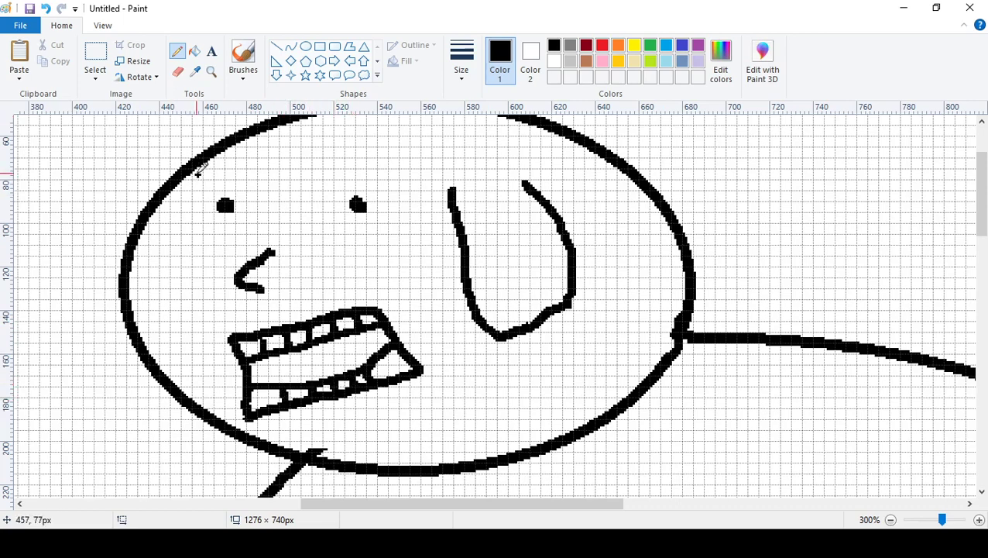
- Draw thick, angry slanted eyebrows above the pupils and a round outline around each pupil with the Pencil
left_click_drag(197, 173, 237, 189)
mouse_move(384, 159)
left_mouse_down()
mouse_move(360, 187)
mouse_move(337, 184)
mouse_move(374, 196)
mouse_move(359, 221)
mouse_move(345, 194)
left_mouse_up()
mouse_move(234, 186)
left_mouse_down()
mouse_move(241, 214)
mouse_move(246, 199)
mouse_move(227, 179)
mouse_move(259, 188)
mouse_move(212, 175)
left_mouse_up()
mouse_move(335, 176)
left_mouse_down()
mouse_move(358, 184)
mouse_move(329, 200)
mouse_move(350, 189)
mouse_move(347, 172)
left_mouse_up()
left_click_drag(259, 193, 285, 202)
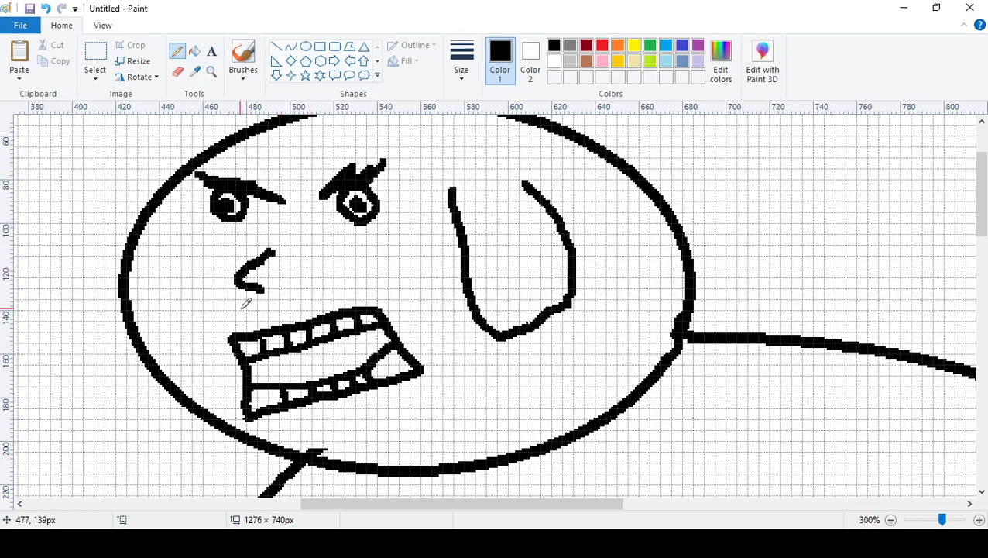
- Add the three-line bold text "wheres muh motherfuckin bone, asshole!?" and place it in front of the dog's face, clear of the outline
left_click(212, 72)
right_click(267, 280)
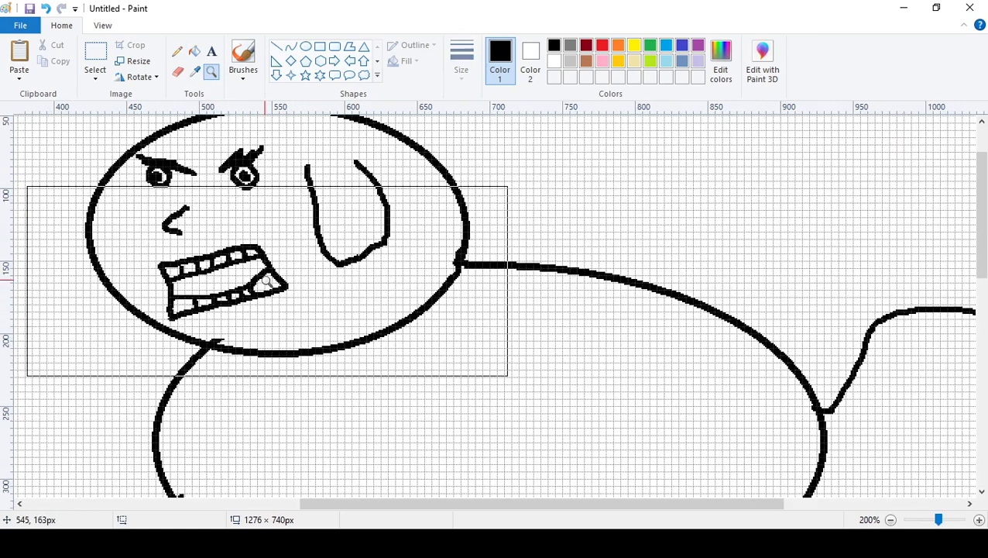
right_click(265, 282)
left_click(211, 51)
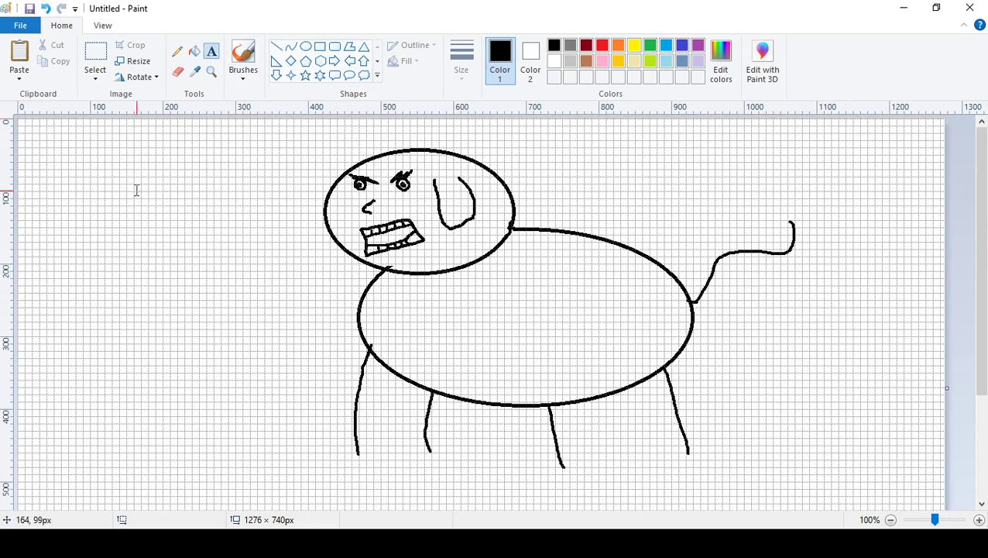
left_click(138, 199)
type("wheres")
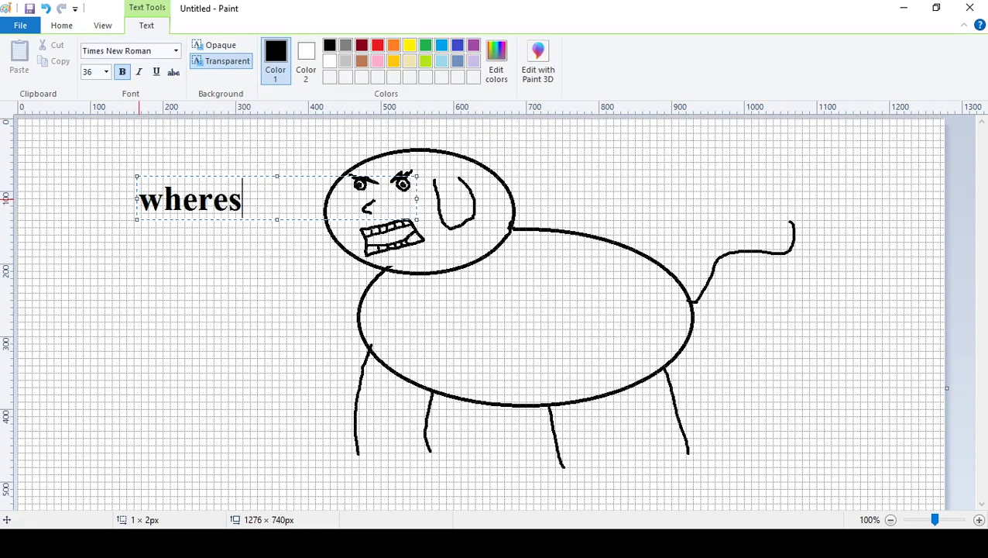
type(" muh")
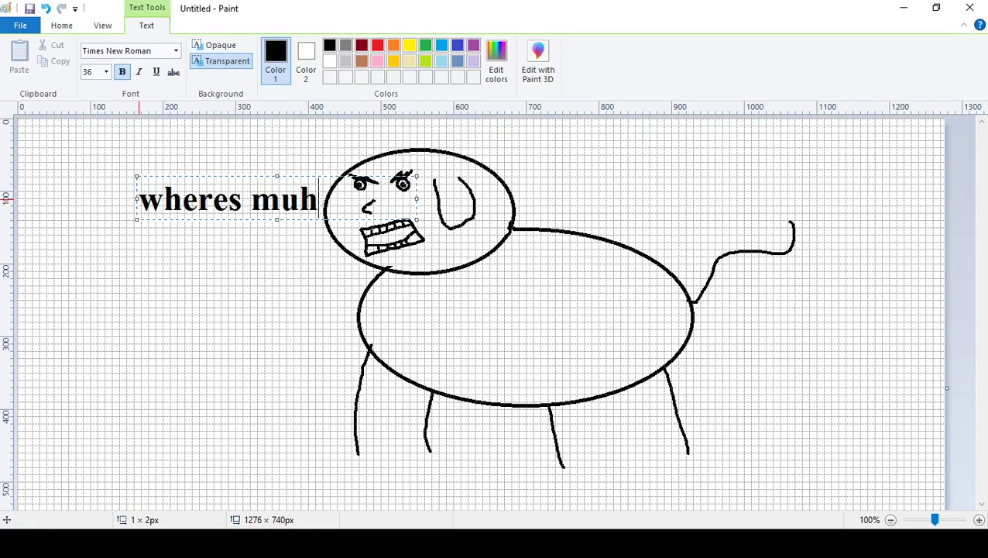
key("Return")
type("motherfu")
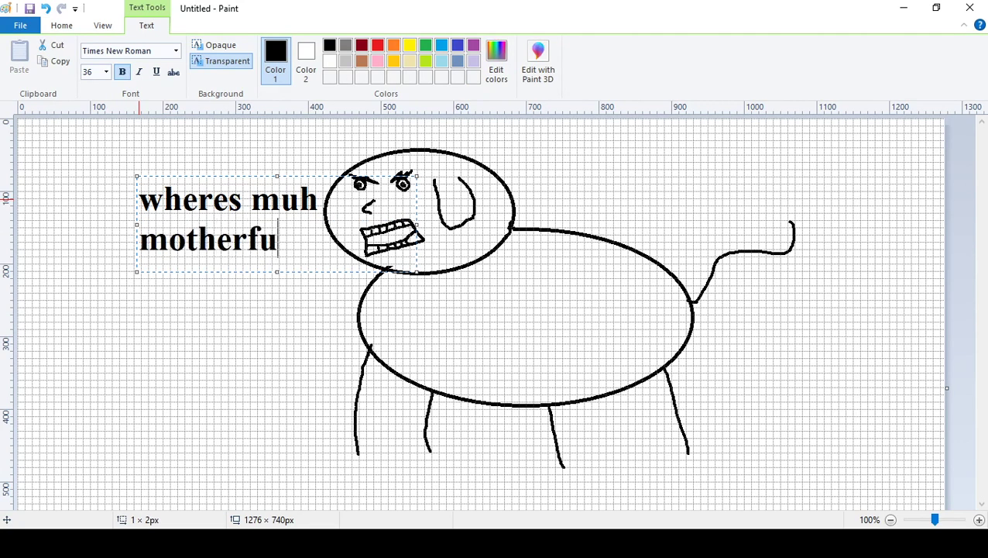
type("ckin")
key("Return")
type("bo")
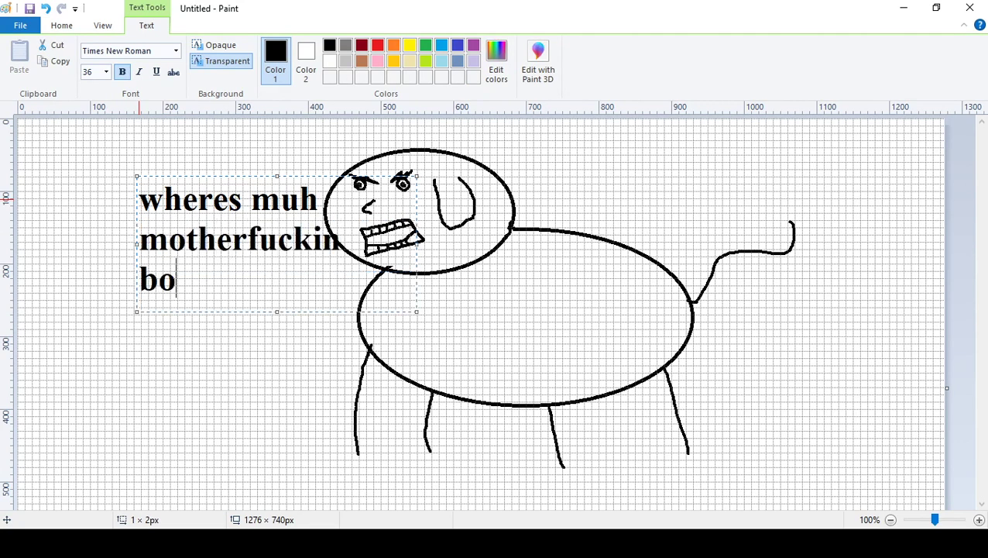
type("ne, asshole!?")
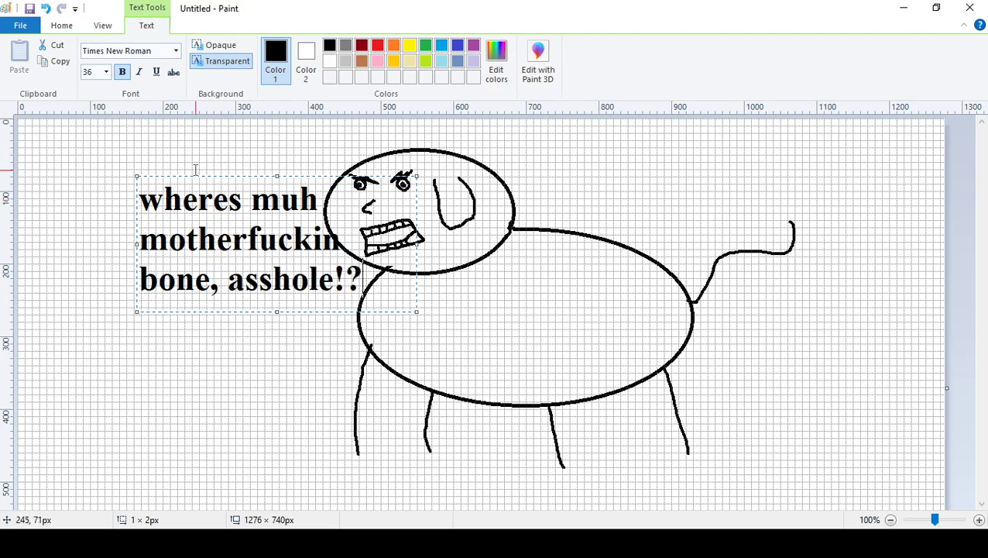
left_click_drag(228, 175, 166, 193)
left_click(177, 155)
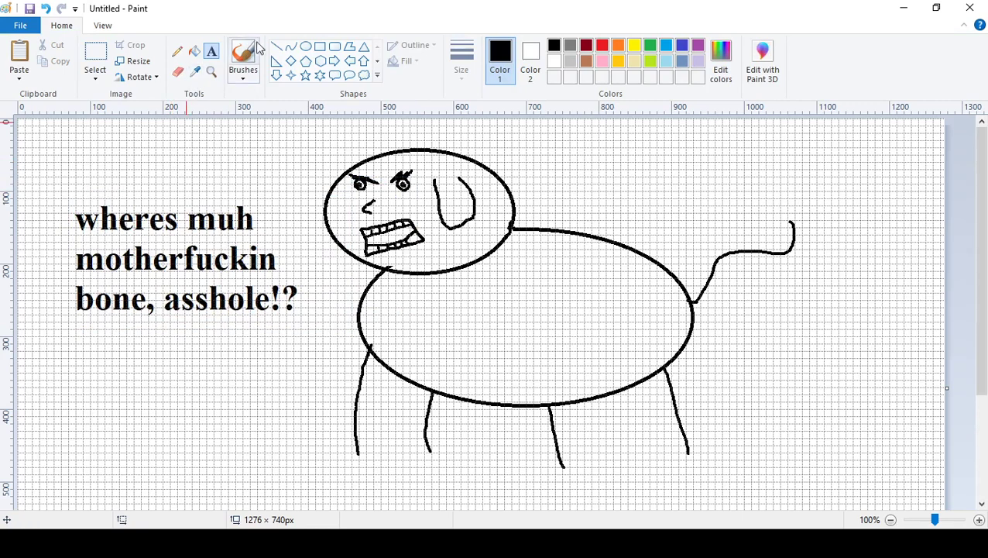
- Draw a freehand speech bubble around the text with a small pointed tail towards the dog's face
left_click(177, 51)
mouse_move(297, 206)
left_mouse_down()
mouse_move(313, 251)
mouse_move(329, 308)
mouse_move(234, 364)
mouse_move(45, 333)
mouse_move(22, 297)
mouse_move(28, 224)
mouse_move(47, 176)
mouse_move(221, 180)
mouse_move(300, 201)
left_mouse_up()
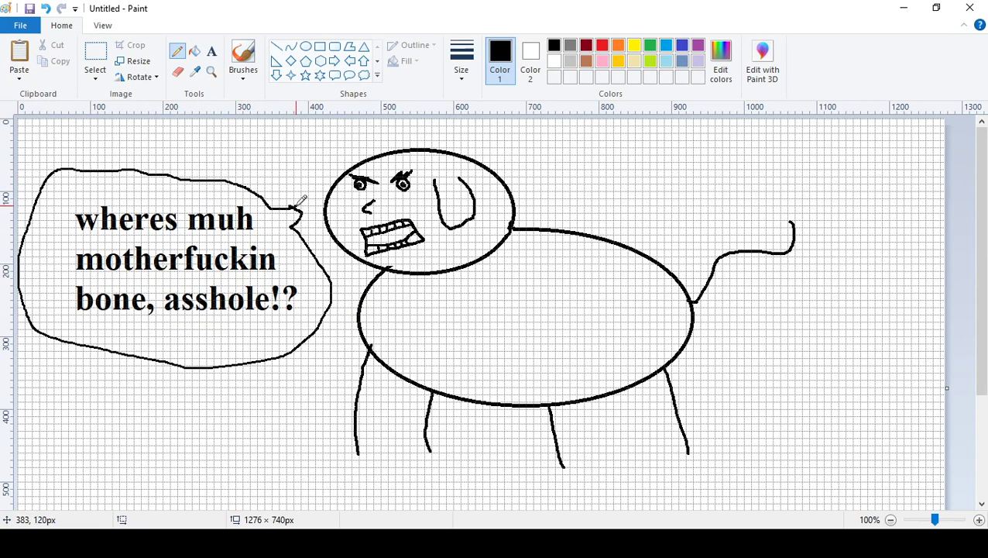
left_click(313, 183)
- Try the text "color time" above the dog's back, and delete it
left_click(210, 51)
left_click(564, 184)
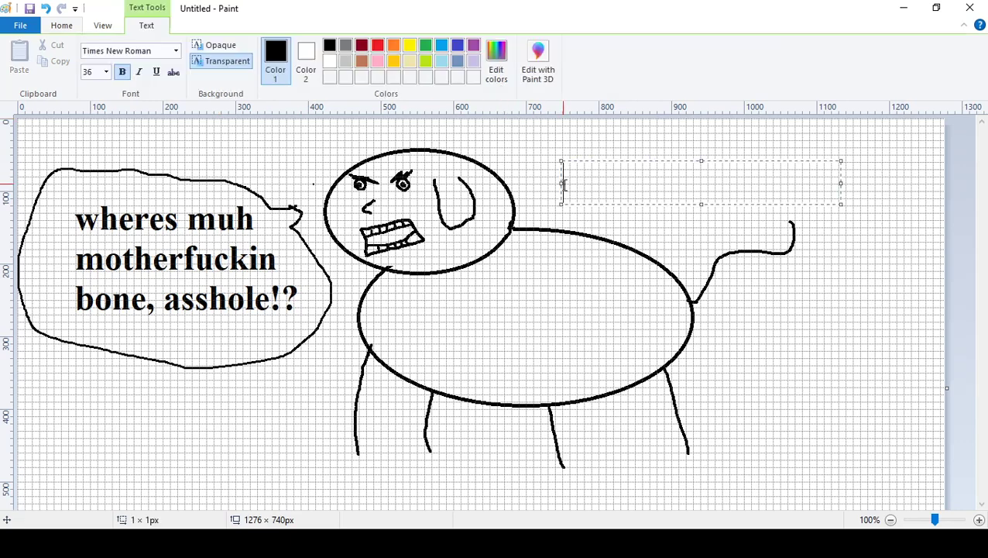
type("color")
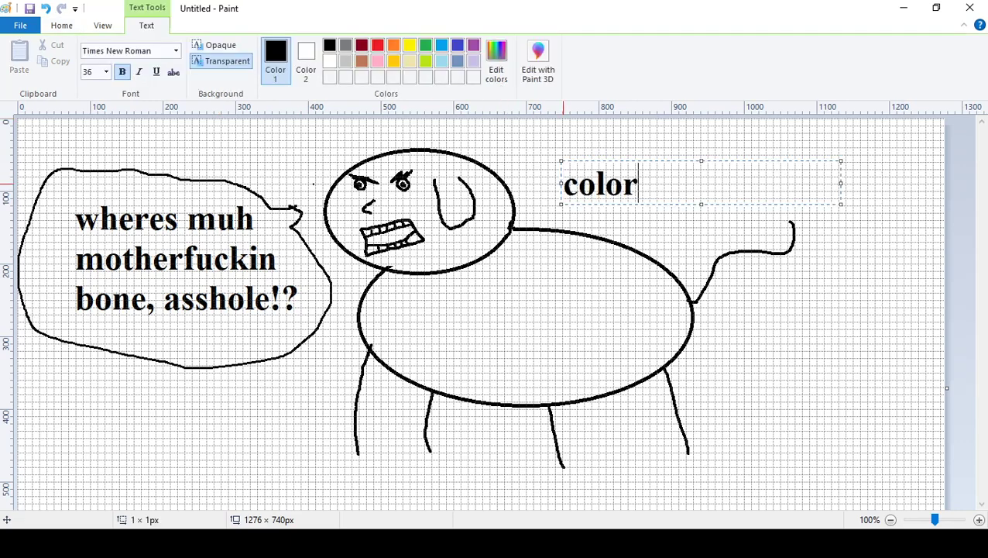
type(" time")
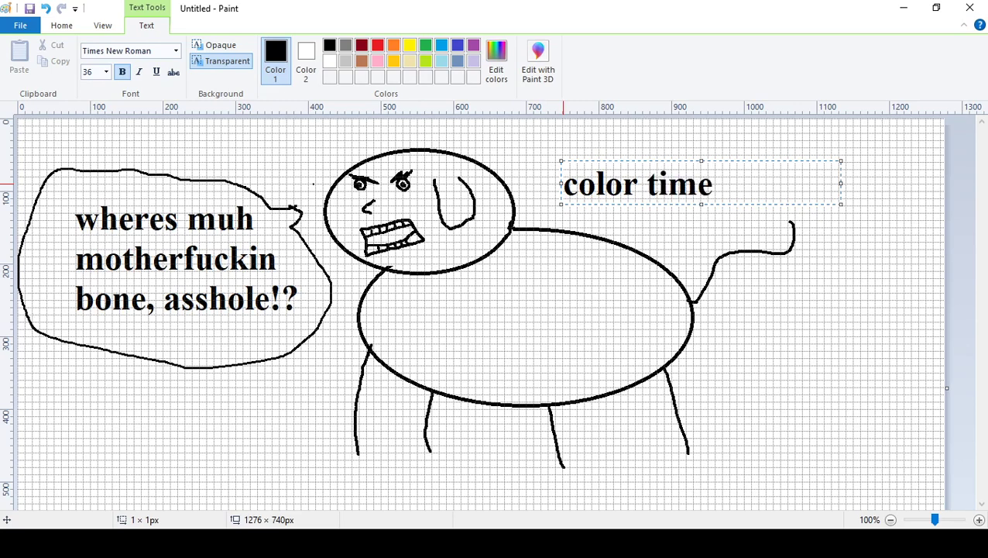
key("BackSpace")
key("BackSpace")
key("BackSpace")
key("BackSpace")
key("BackSpace")
key("BackSpace")
key("BackSpace")
key("BackSpace")
key("BackSpace")
key("BackSpace")
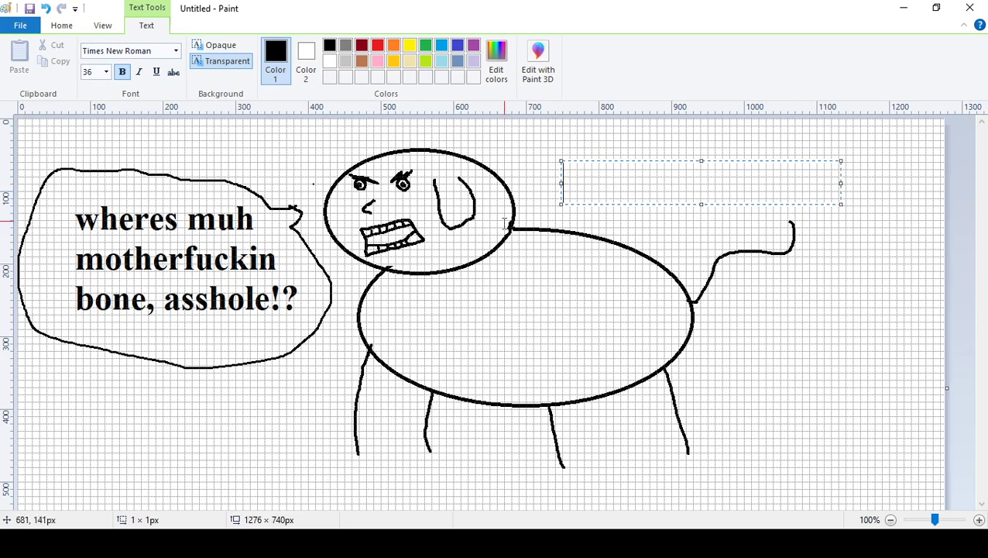
left_click(378, 231)
- Fill the tongue corner of the dog's mouth with red and the gap between the teeth with black
left_click(211, 71)
left_click(411, 232)
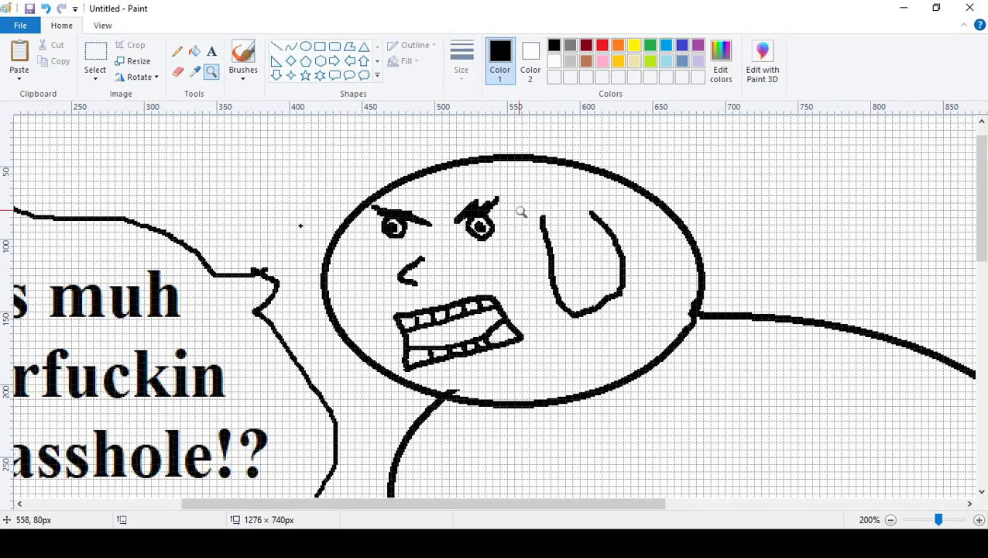
left_click(521, 213)
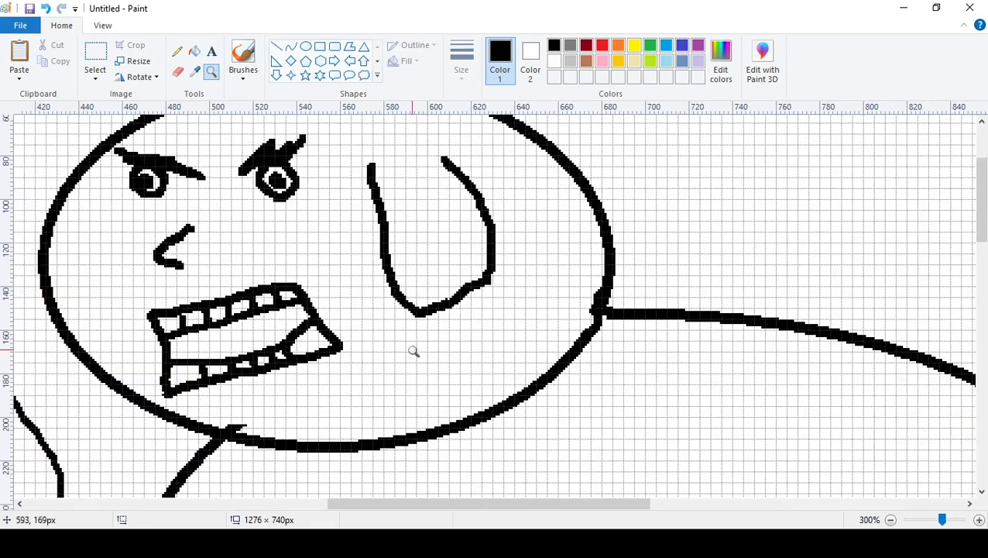
left_click(178, 51)
left_click(195, 51)
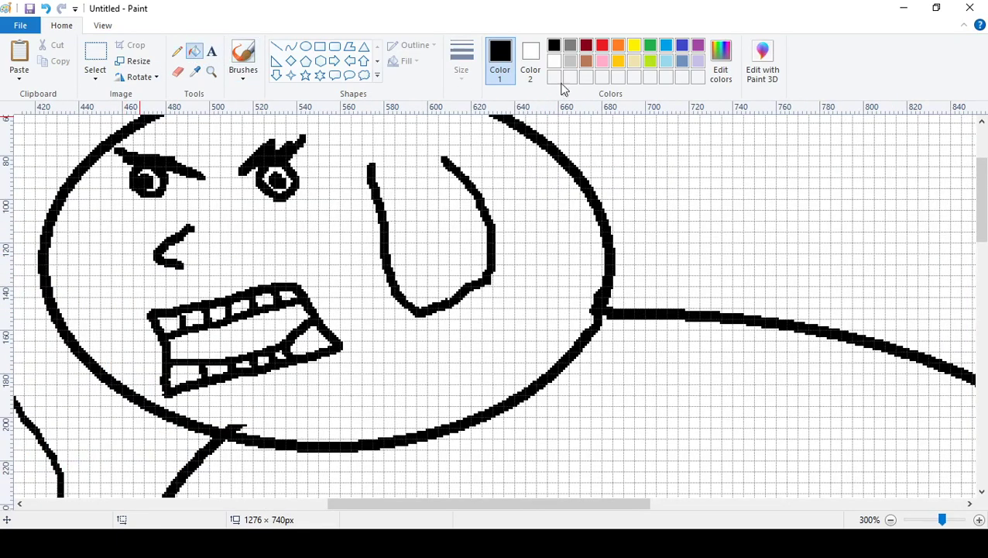
left_click(603, 45)
left_click(314, 337)
left_click(553, 45)
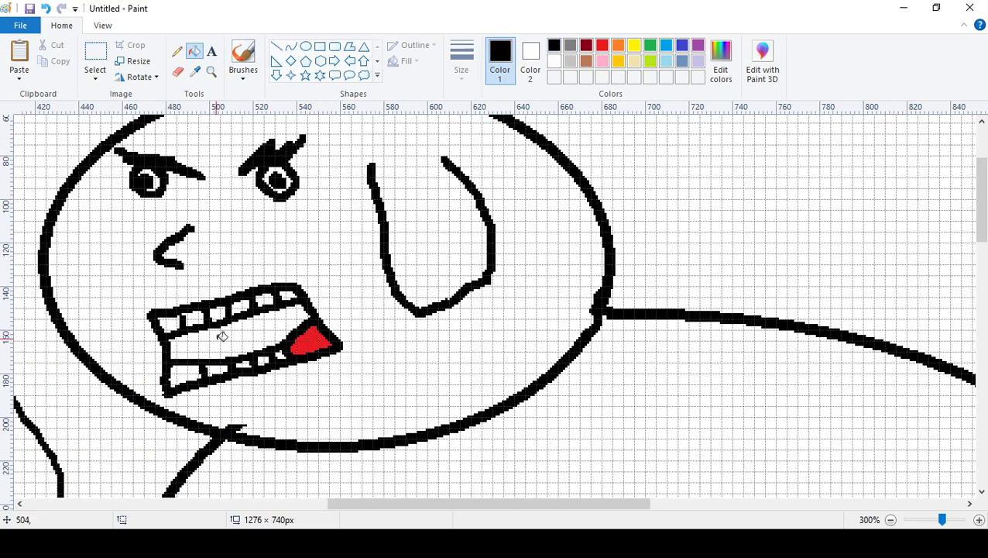
left_click(222, 337)
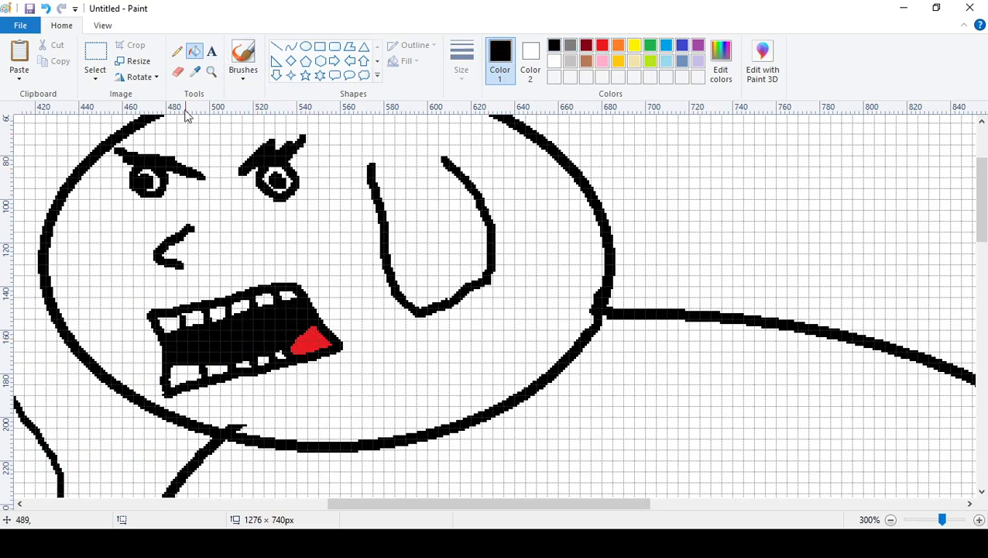
- Erase the solid pupils in both eyes and outline small hollow irises at the front edge with the Pencil in black
left_click(177, 71)
left_click_drag(271, 177, 283, 188)
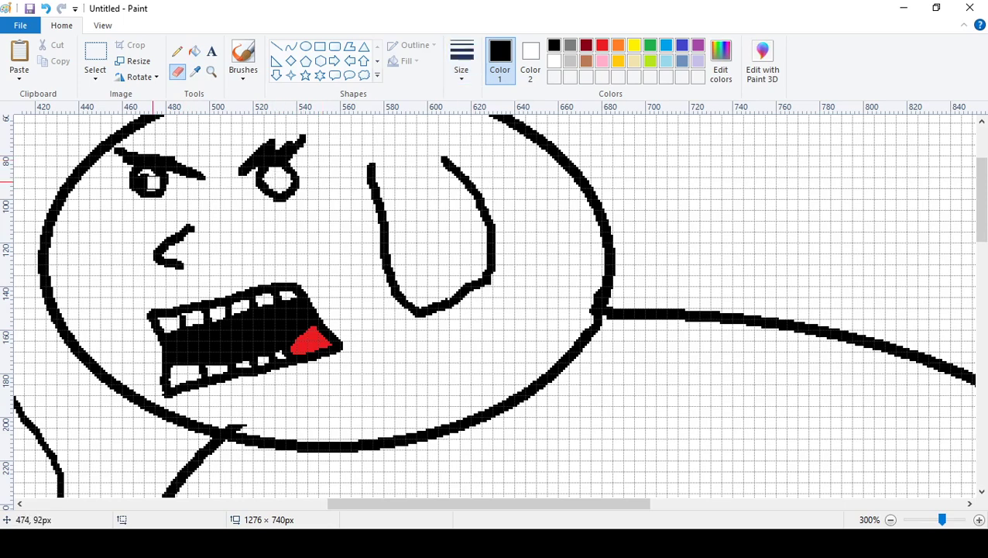
left_click_drag(153, 183, 147, 178)
left_click(177, 51)
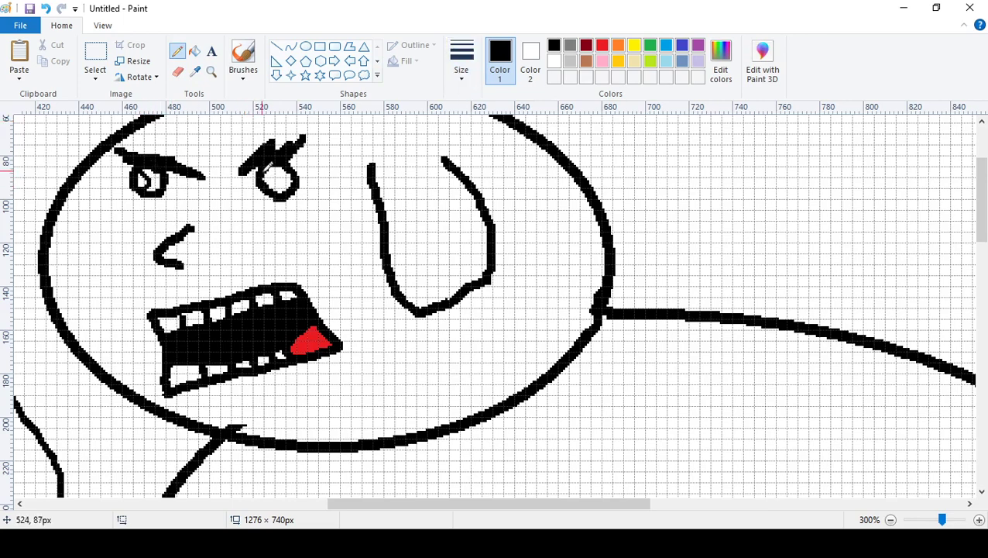
- Fill both small irises with green, undoing any fill that lands on the eye outline
left_click(194, 51)
left_click(649, 47)
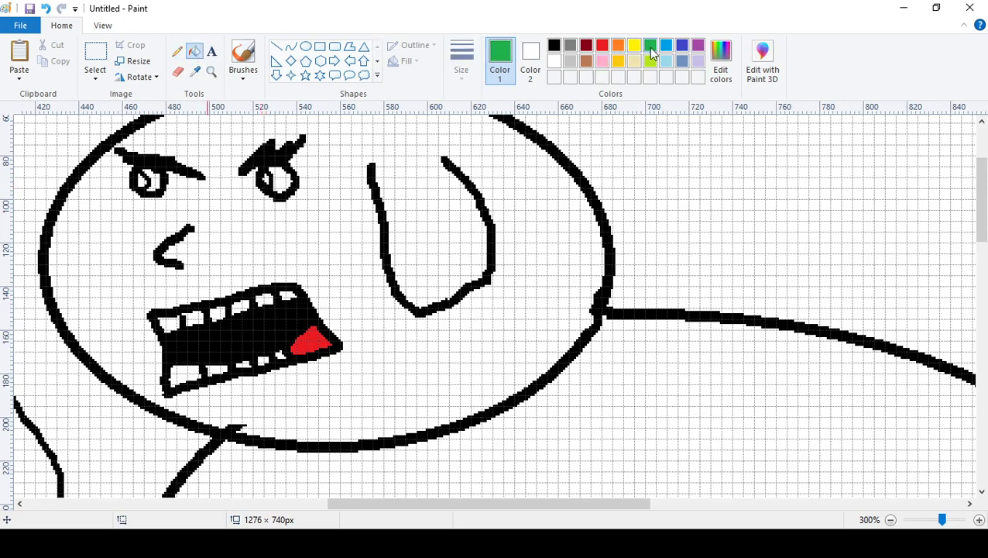
left_click(271, 172)
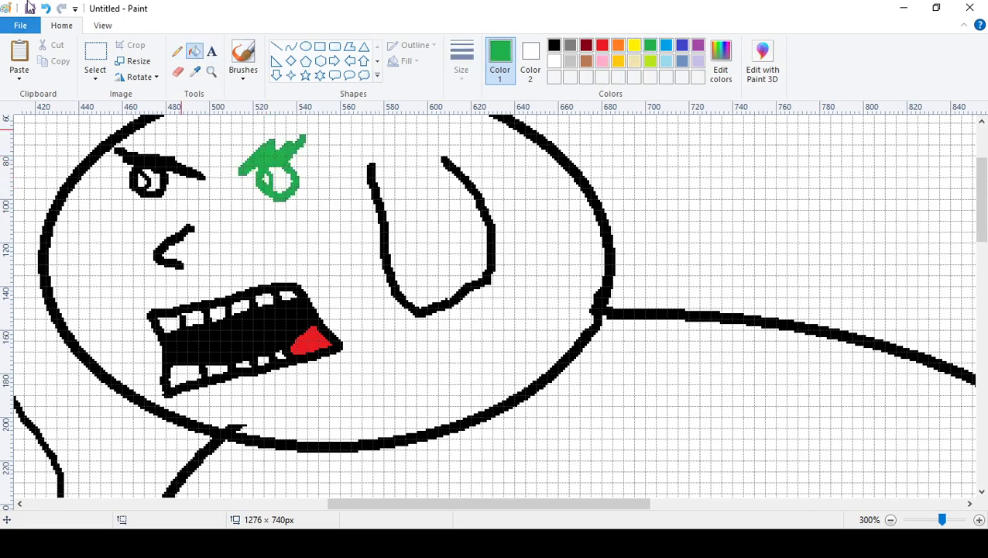
left_click(45, 8)
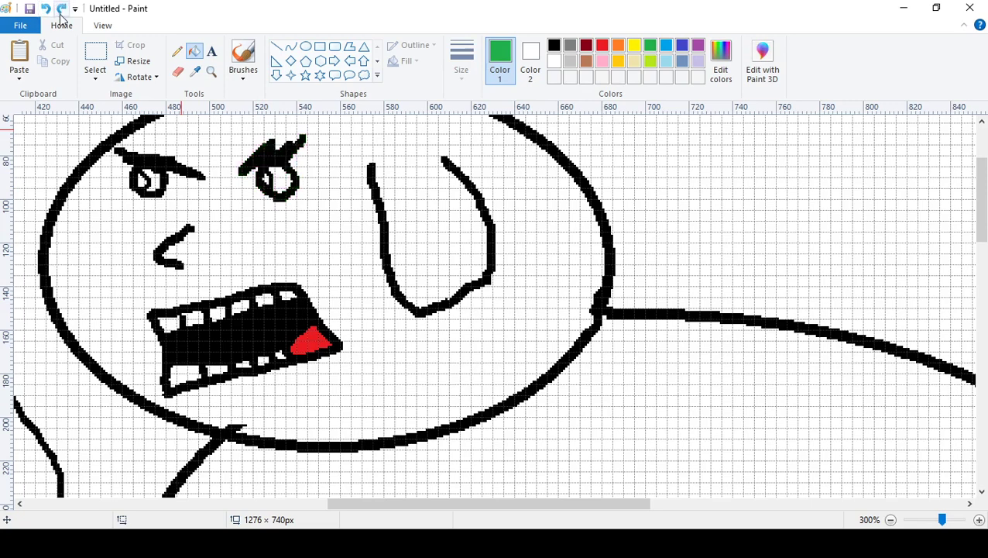
left_click(266, 178)
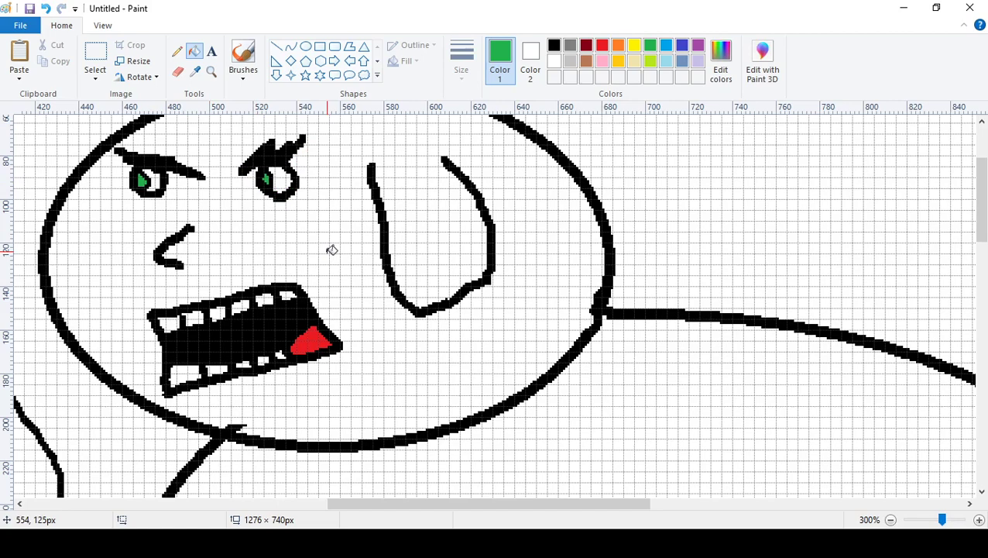
- Try filling the dog's head and body with brown, and undo the fills
left_click(211, 71)
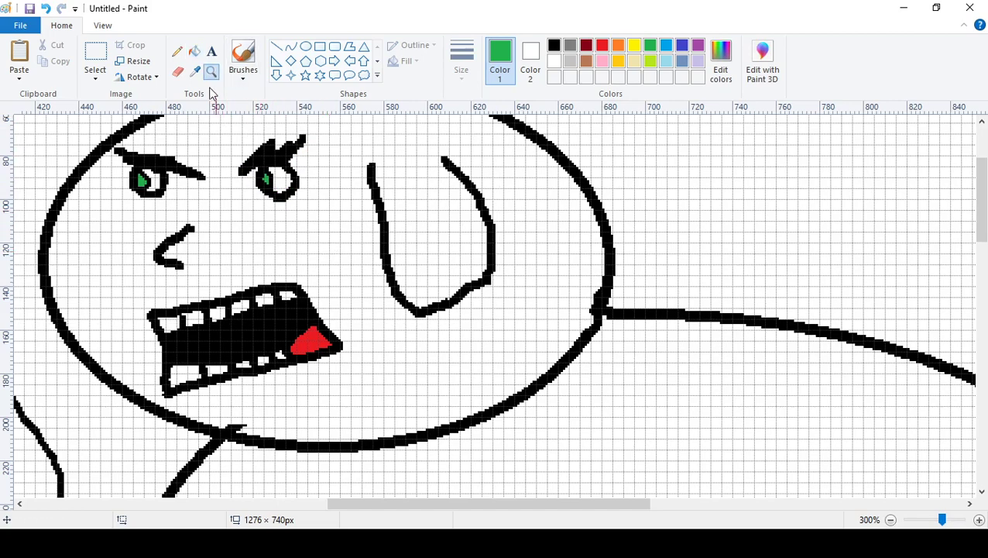
right_click(263, 190)
right_click(255, 197)
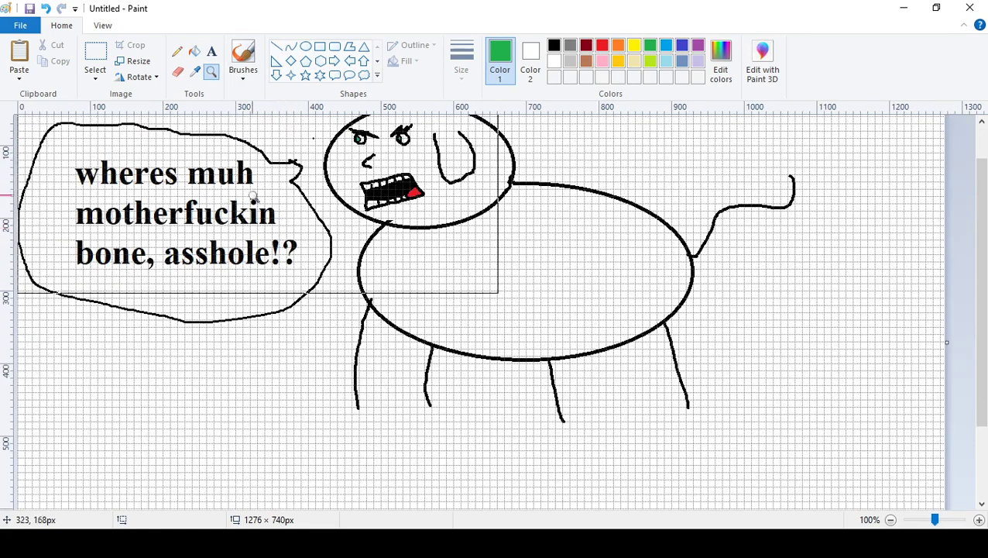
left_click(199, 51)
left_click(588, 62)
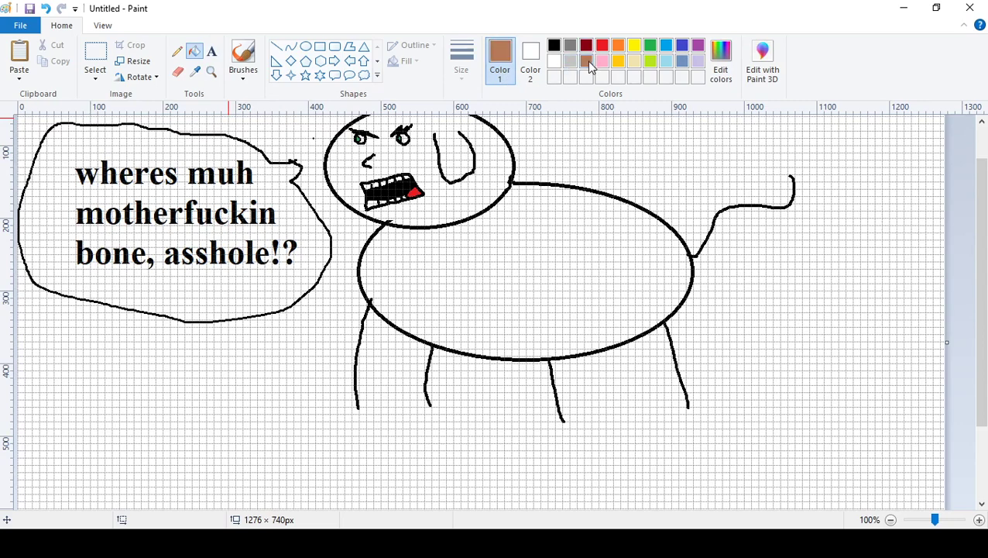
left_click(468, 338)
left_click(46, 9)
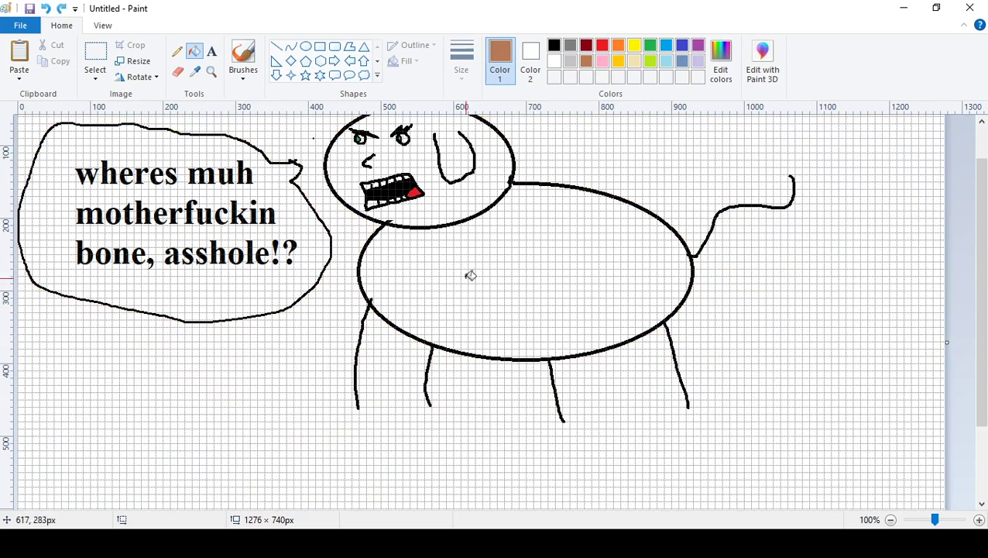
left_click(464, 249)
left_click(457, 216)
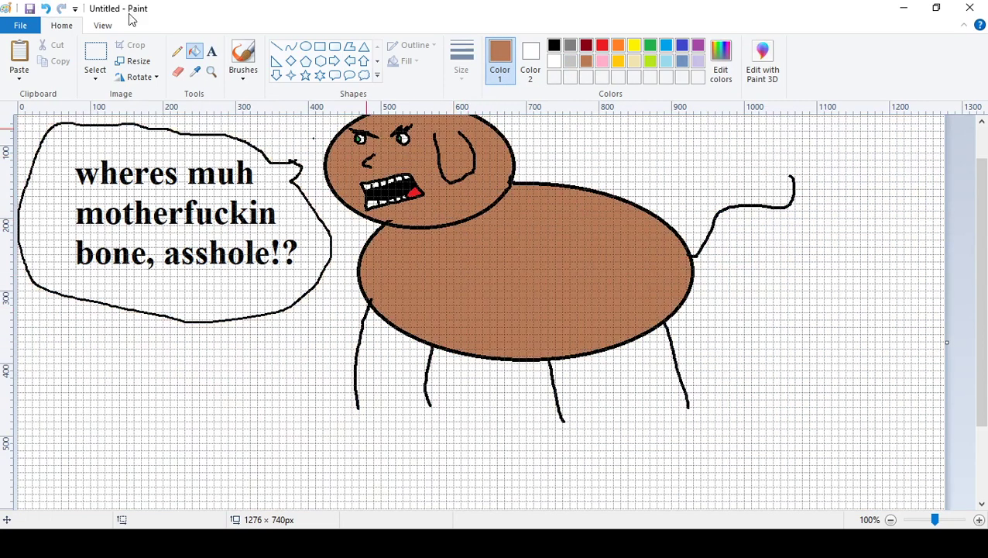
double_click(46, 9)
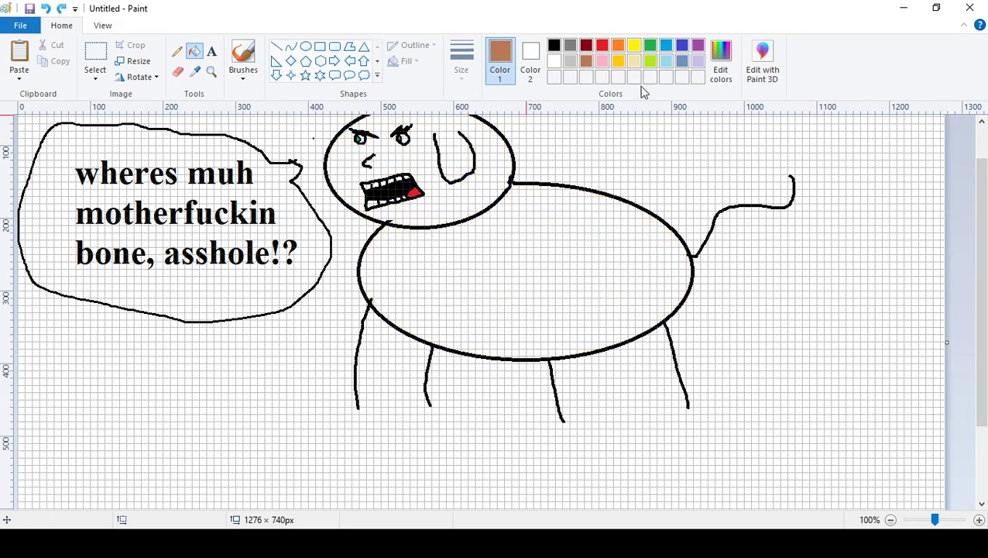
- Try the brown text "imma make a yellow dog" above the dog's back, and delete it
left_click(211, 51)
left_click(576, 171)
type("i")
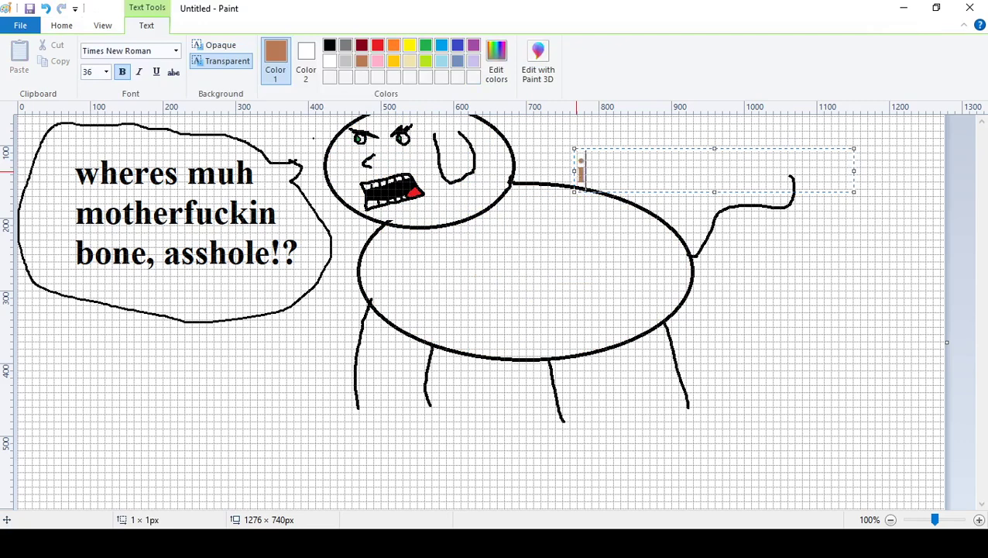
type("mma make a")
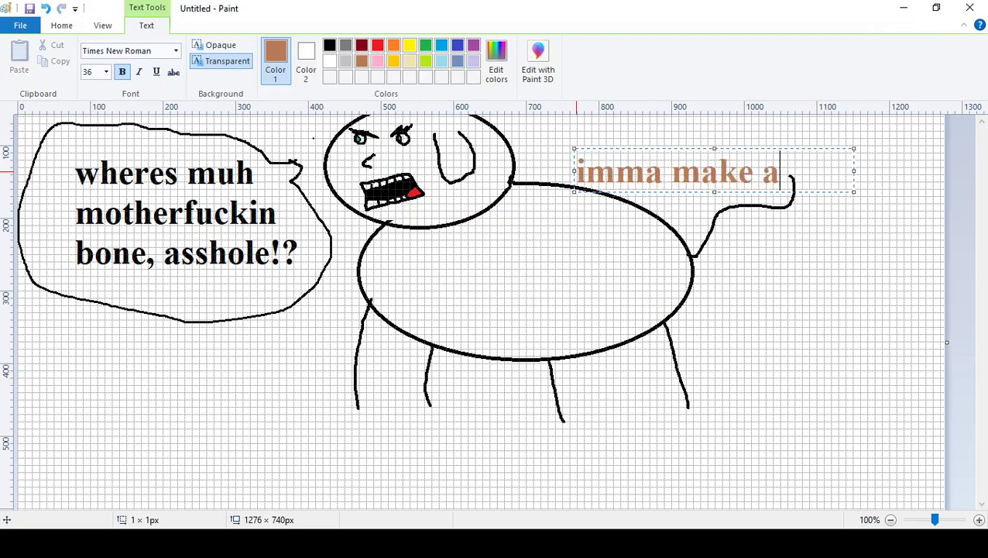
type(" la")
key("BackSpace")
key("BackSpace")
type("yellow")
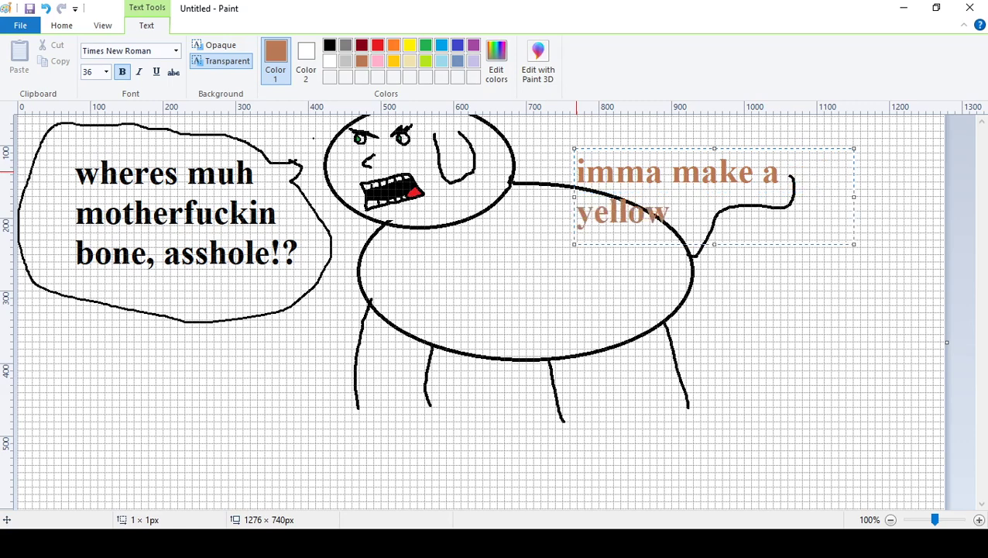
type(" dog")
key("BackSpace")
key("BackSpace")
key("BackSpace")
key("BackSpace")
key("BackSpace")
key("BackSpace")
key("BackSpace")
key("BackSpace")
key("BackSpace")
key("BackSpace")
key("BackSpace")
key("BackSpace")
key("BackSpace")
key("BackSpace")
key("BackSpace")
key("BackSpace")
key("BackSpace")
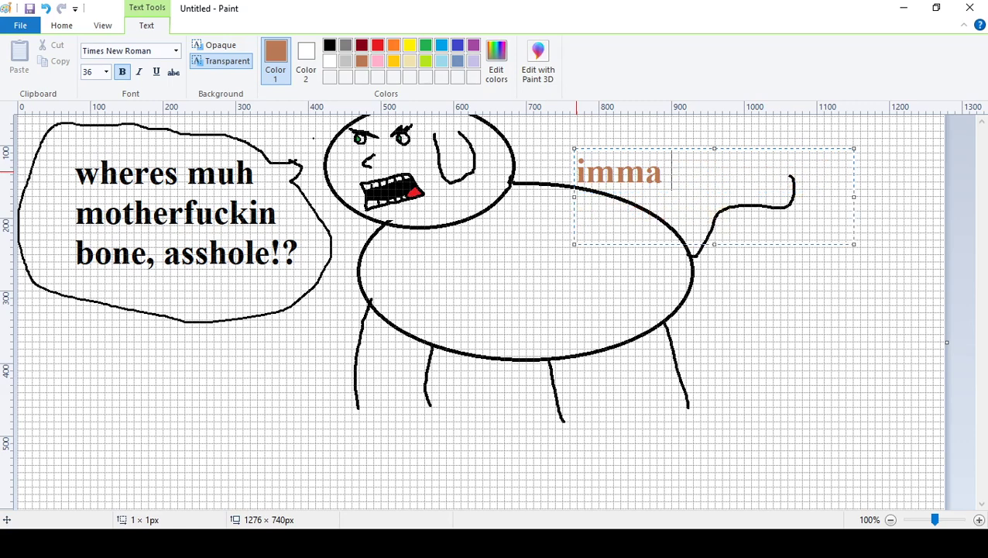
key("BackSpace")
key("BackSpace")
key("BackSpace")
key("BackSpace")
key("BackSpace")
left_click(468, 289)
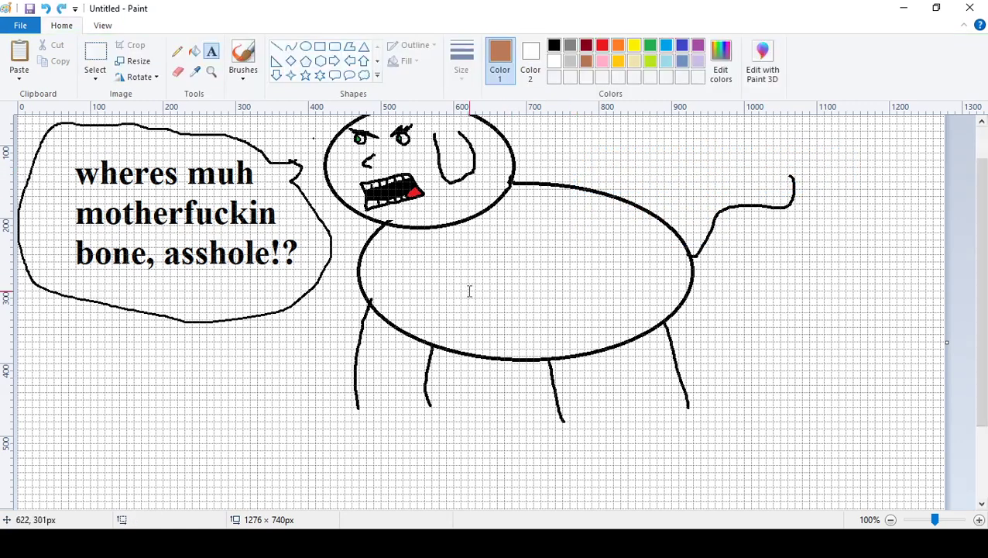
- Fill the dog's head and body with yellow, undoing the fill that lands outside the outline
left_click(194, 52)
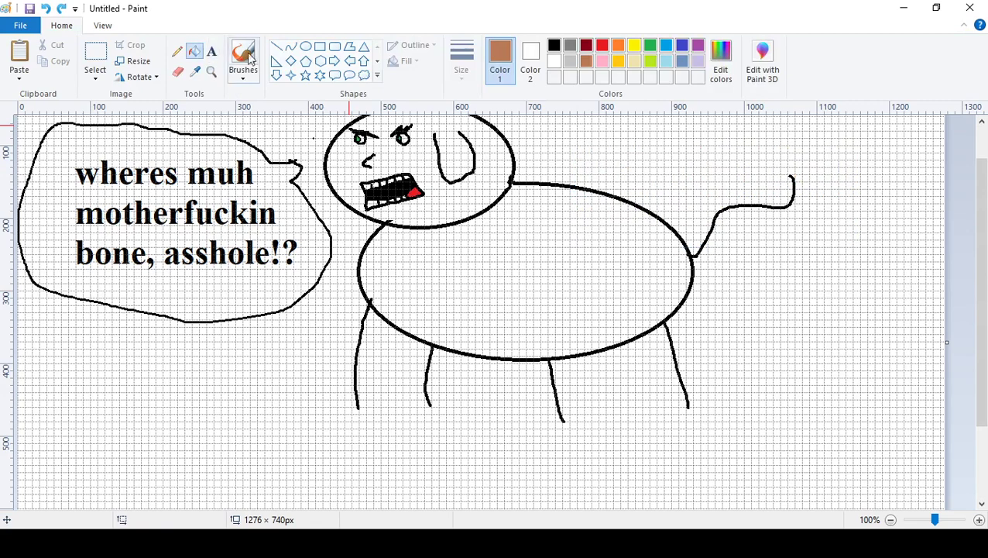
left_click(635, 47)
left_click(582, 180)
left_click(46, 9)
left_click(485, 174)
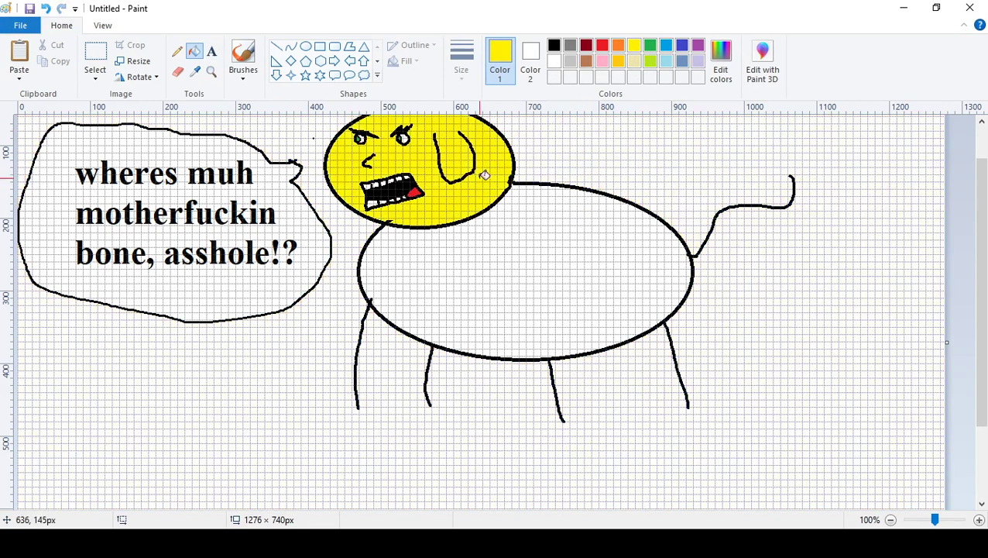
left_click(534, 267)
scroll(516, 258, "up", 2)
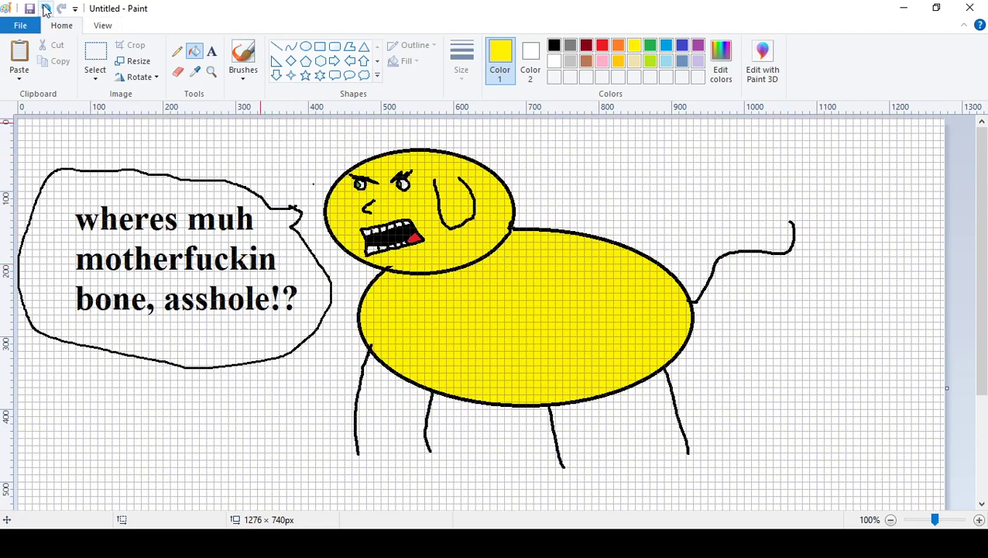
- Try the yellow text "wow." above the dog's back, and delete it
left_click(212, 51)
left_click(542, 149)
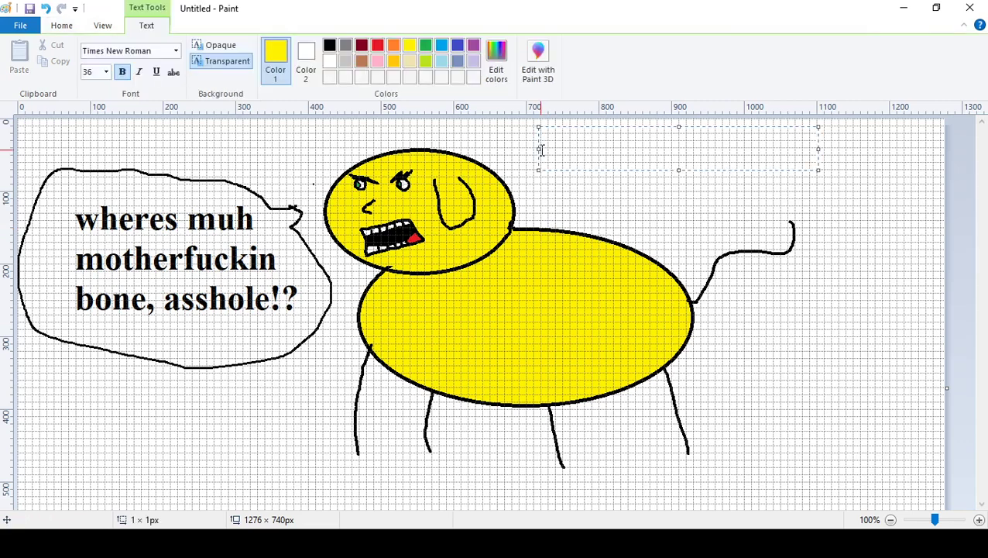
type("wow.")
key("BackSpace")
key("BackSpace")
key("BackSpace")
key("BackSpace")
- Try the black text "WOW. thats actually attrocious :D" above the dog's back, and delete it
left_click(329, 47)
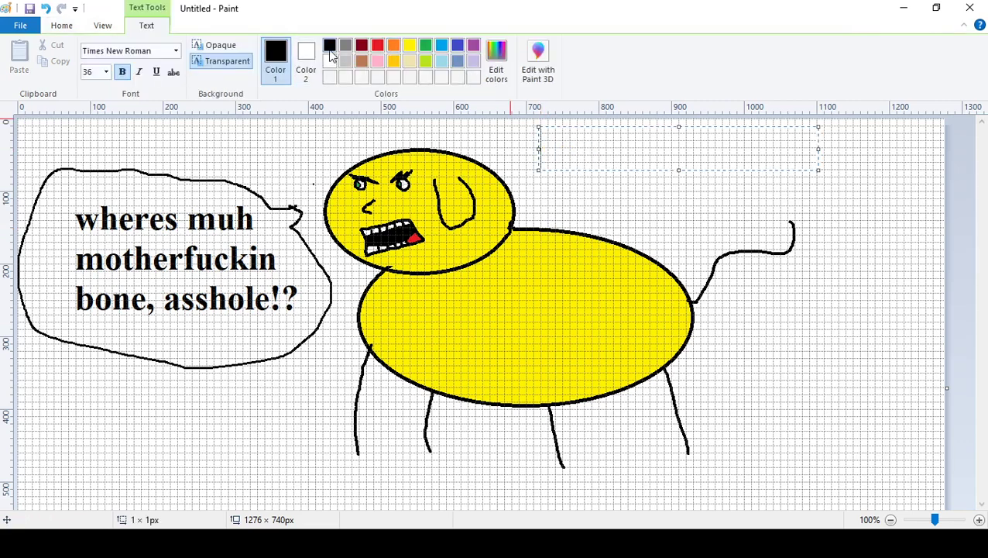
type("WOW.")
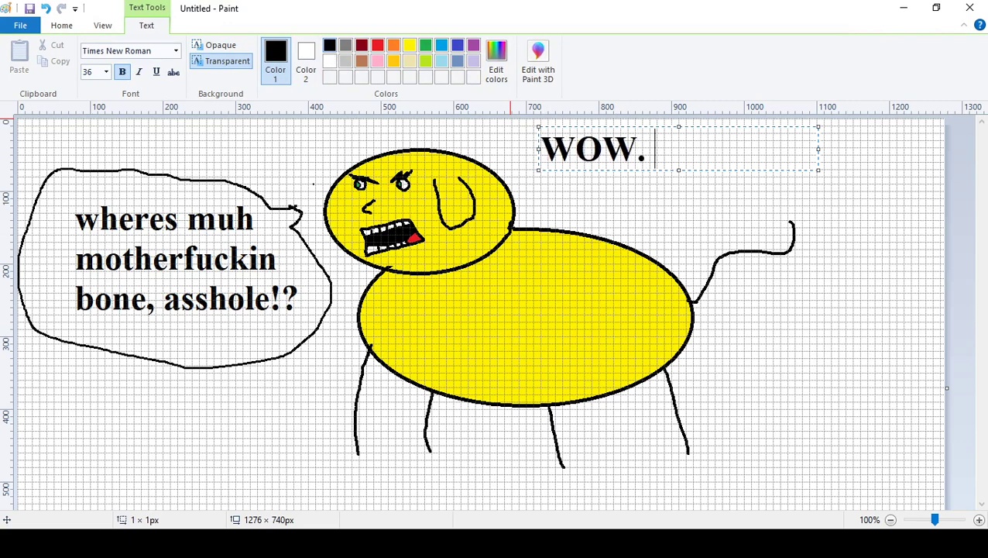
key("Return")
key("Return")
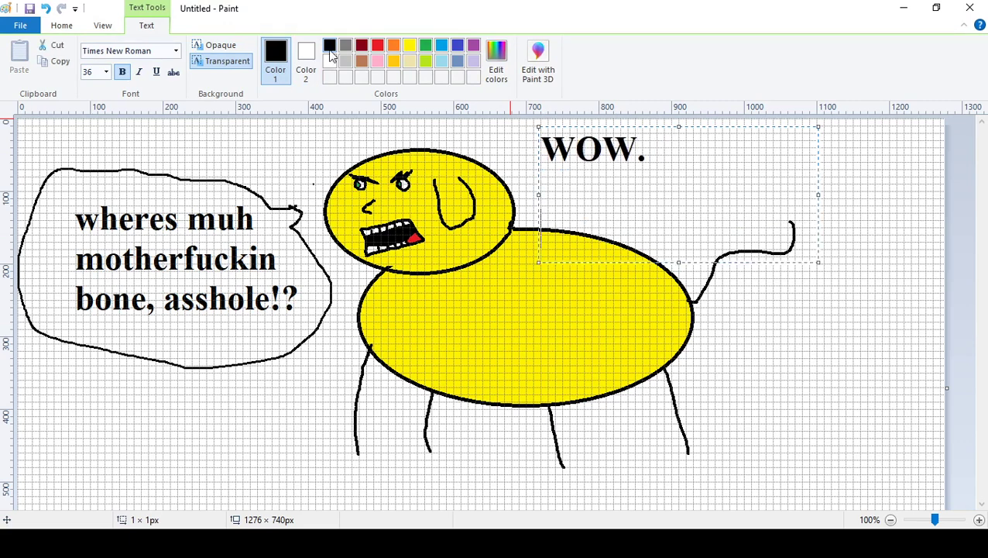
type("thats ac")
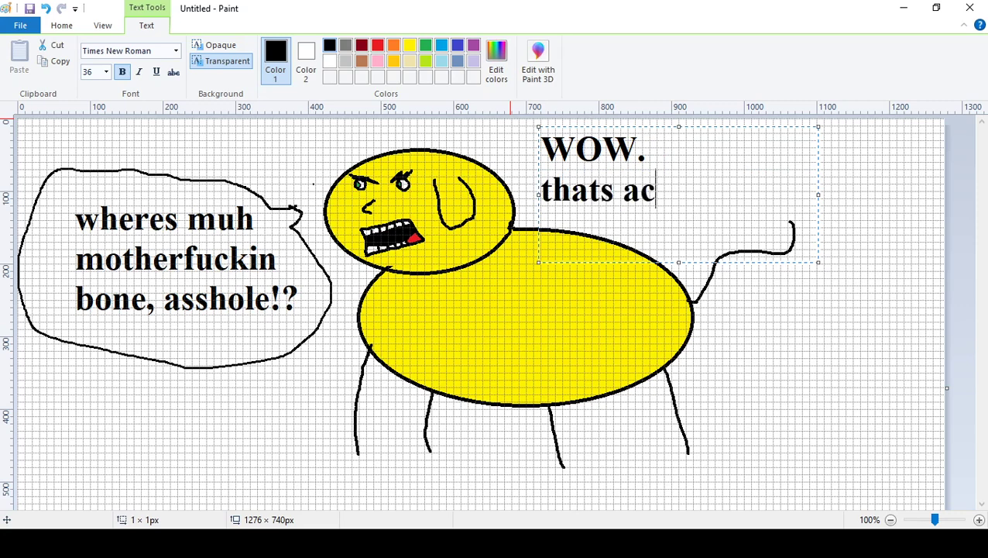
type("tually a")
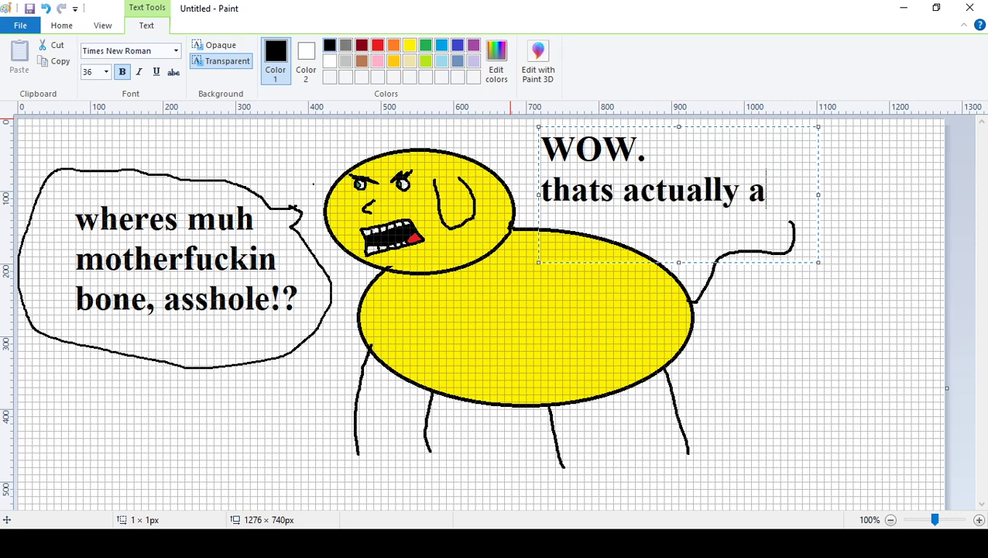
type("ttrocious")
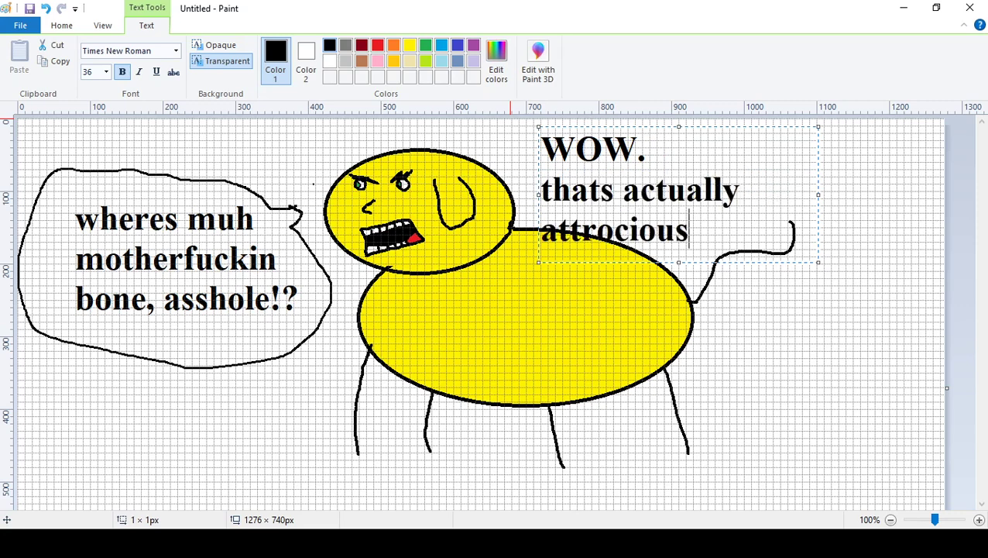
type(" :D")
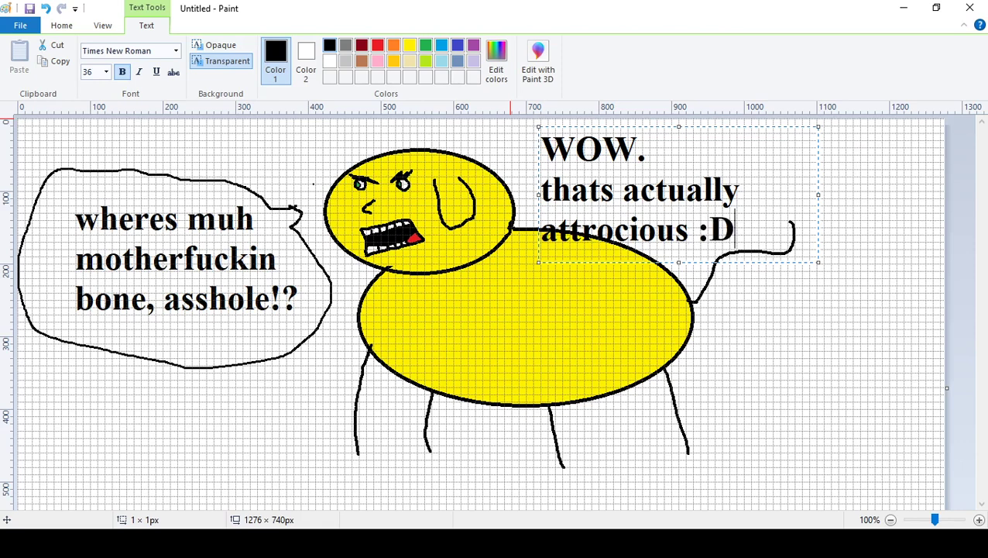
key("BackSpace")
key("BackSpace")
key("BackSpace")
key("BackSpace")
key("BackSpace")
key("BackSpace")
key("BackSpace")
key("BackSpace")
key("BackSpace")
key("BackSpace")
key("BackSpace")
key("BackSpace")
key("BackSpace")
key("BackSpace")
key("BackSpace")
key("BackSpace")
key("BackSpace")
key("BackSpace")
key("BackSpace")
key("BackSpace")
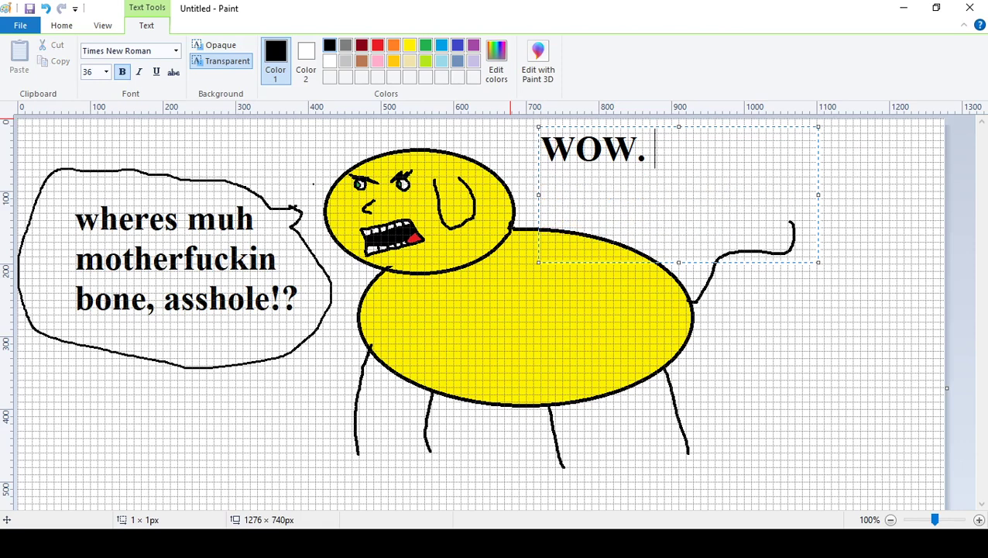
left_click(264, 247)
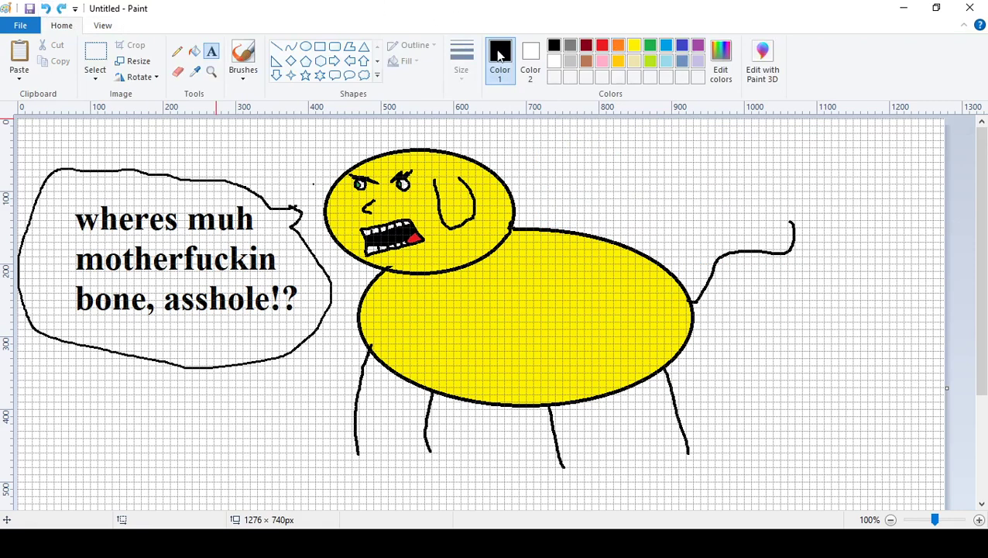
- Undo the bright yellow fills and refill the dog's head and body with a custom pale yellow
left_click(45, 8)
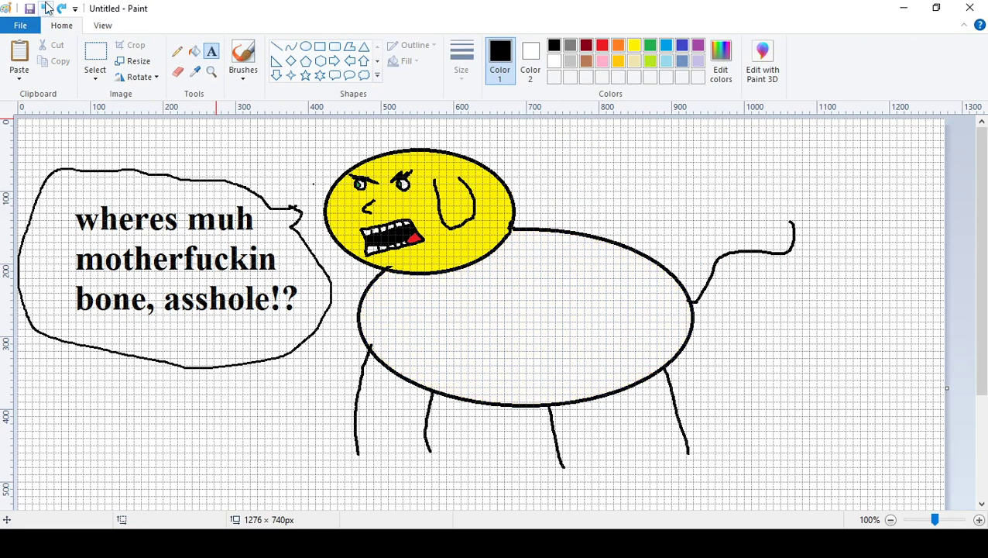
left_click(45, 8)
left_click(193, 54)
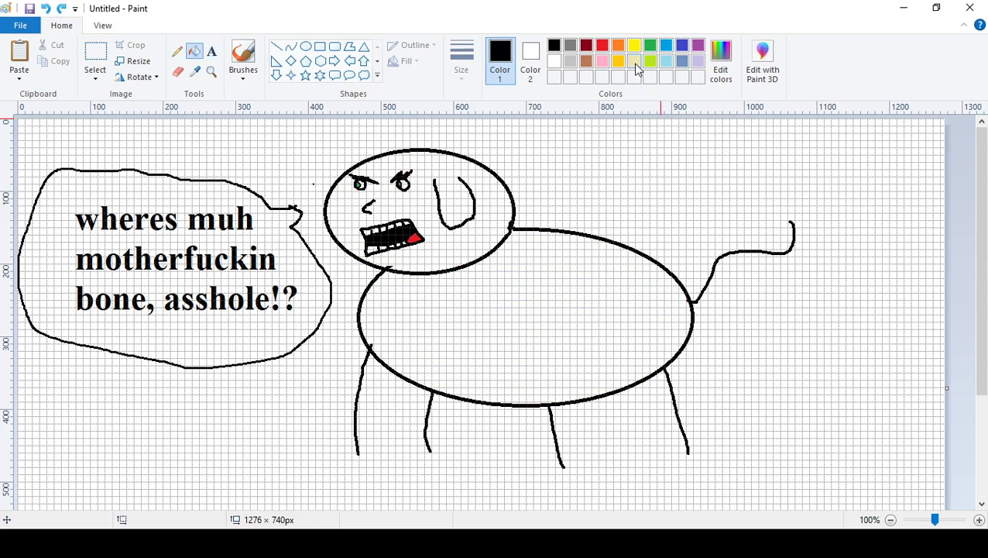
left_click(721, 58)
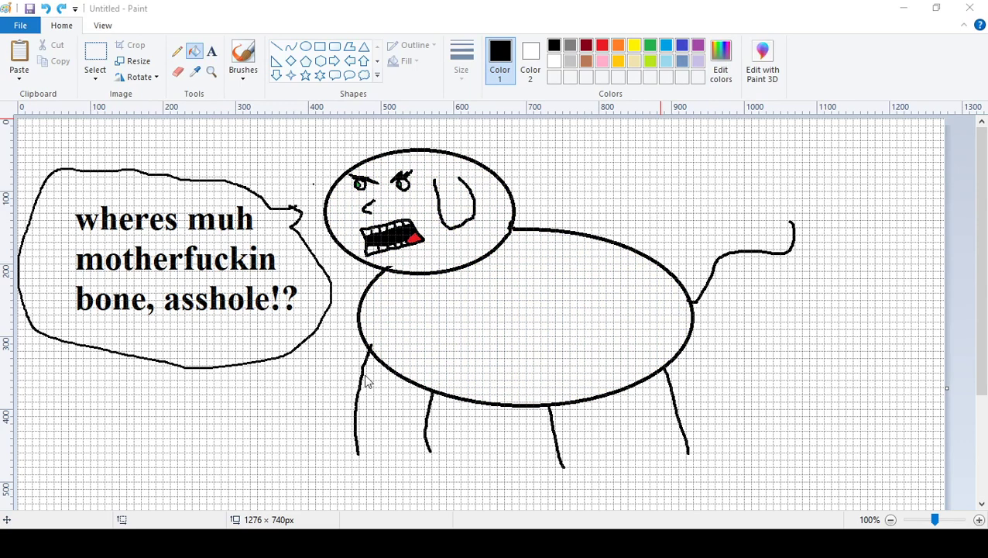
left_click(503, 348)
left_click(493, 218)
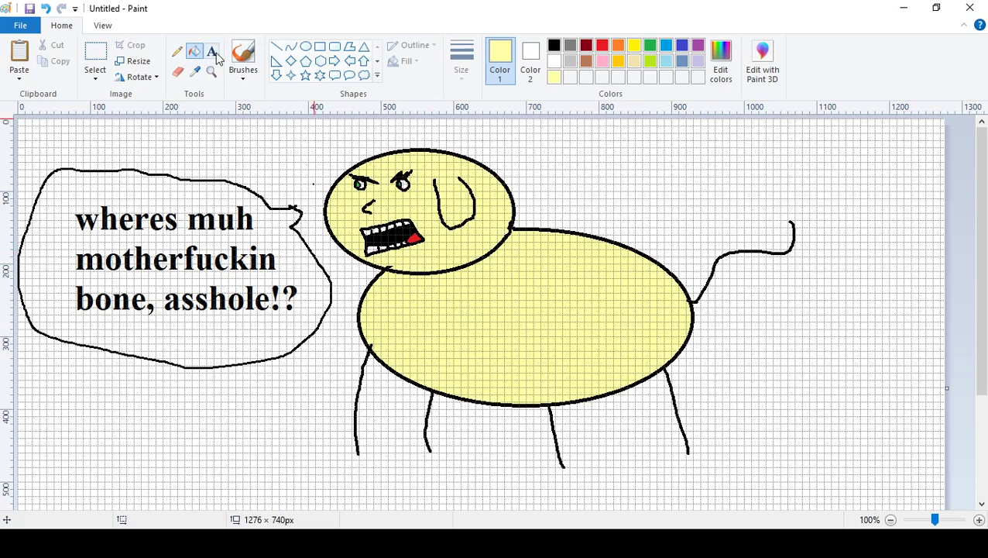
- Draw a curved black collar line across the body just below the head with the Pencil, undoing the extra stroke above it
left_click(176, 51)
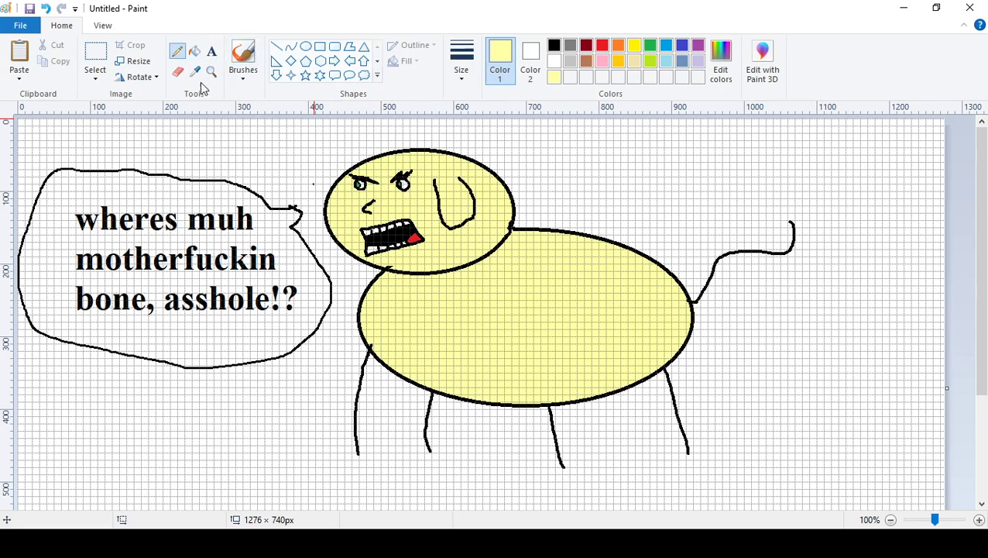
left_click(554, 45)
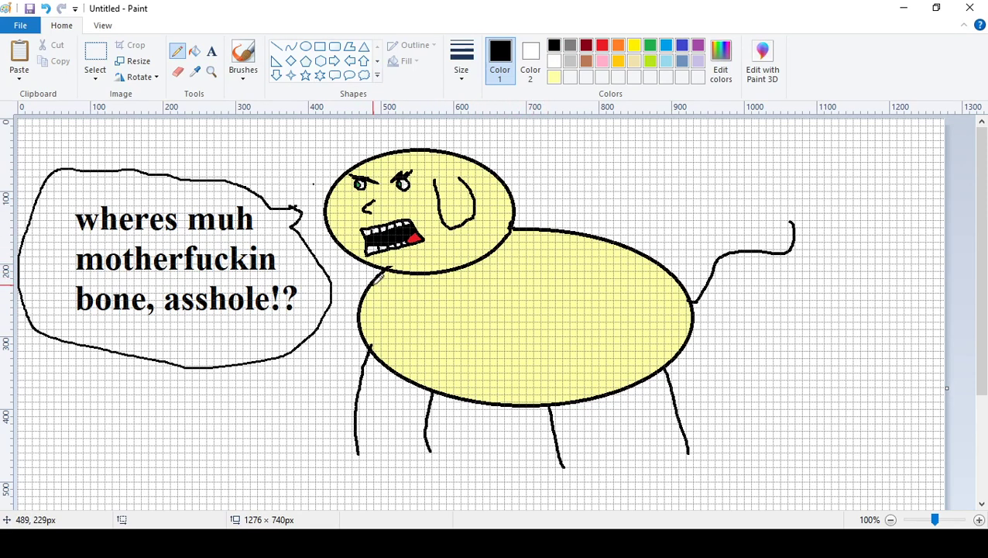
mouse_move(372, 282)
left_mouse_down()
mouse_move(392, 290)
mouse_move(475, 268)
mouse_move(552, 230)
left_mouse_up()
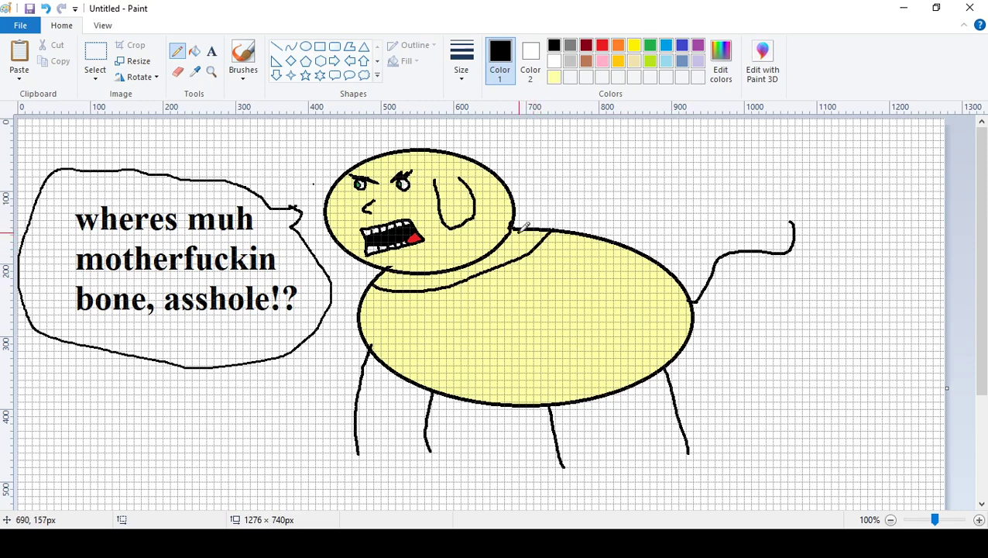
left_click_drag(482, 269, 379, 277)
left_click(45, 8)
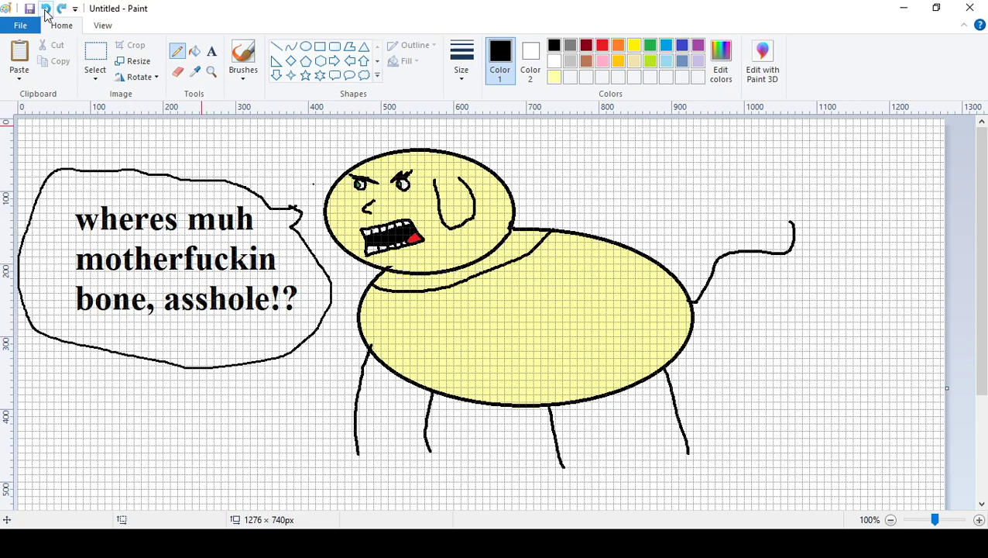
left_click(45, 8)
left_click(62, 8)
left_click(61, 8)
- Try filling the body below the collar line with black, and undo the fill
left_click(194, 51)
left_click(542, 352)
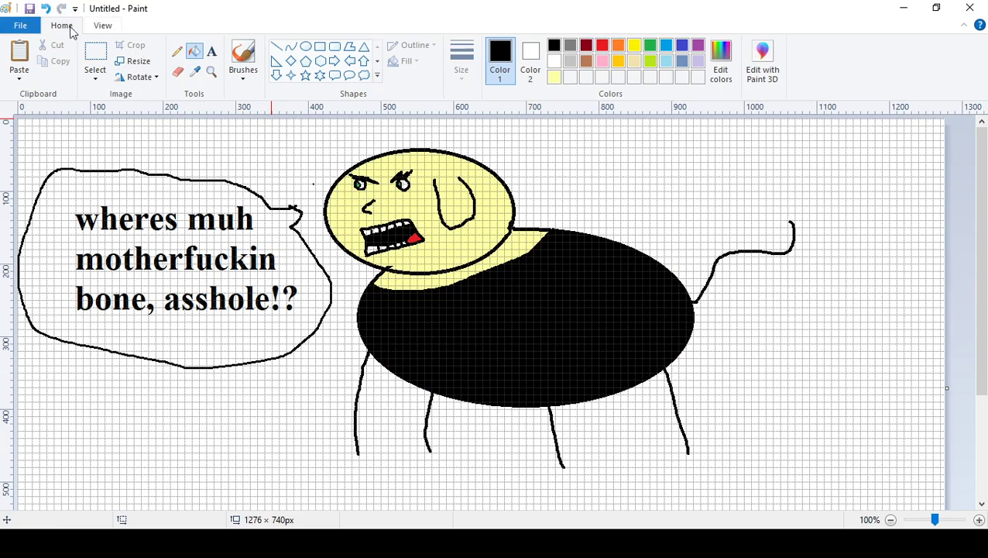
left_click(45, 9)
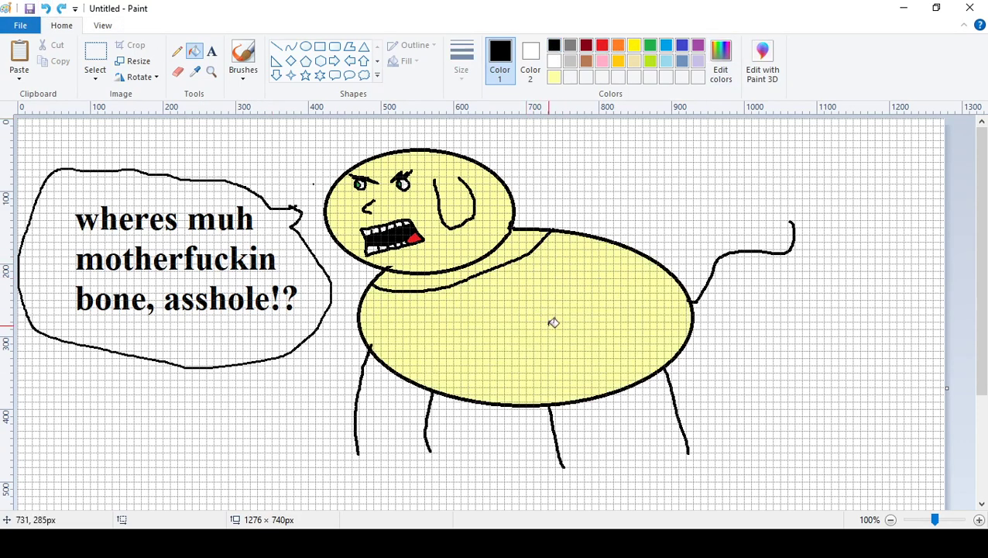
- Try black Pencil strokes for a long jacket edge from the collar line along the belly, and undo them
left_click(176, 51)
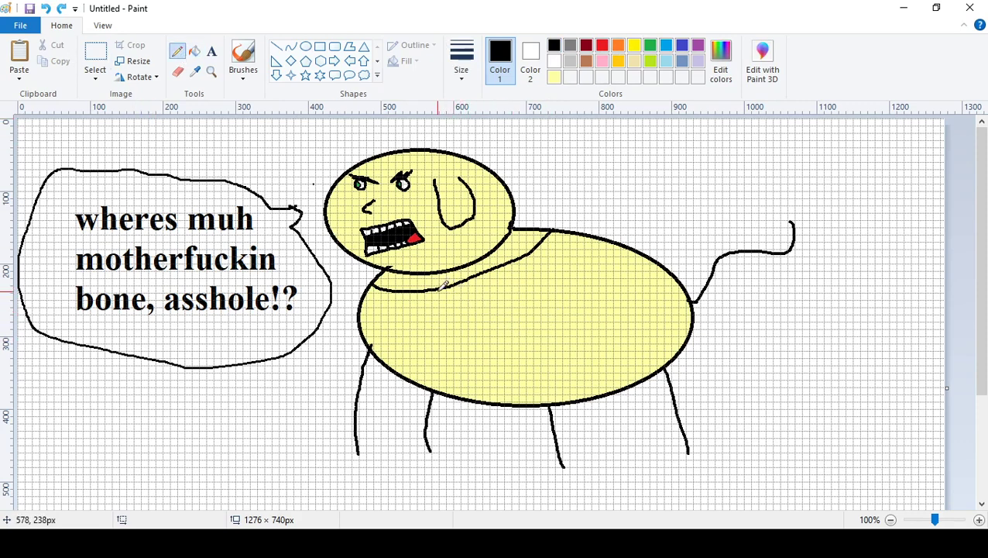
left_click_drag(443, 288, 418, 341)
mouse_move(362, 300)
left_mouse_down()
mouse_move(404, 353)
mouse_move(433, 363)
mouse_move(511, 375)
mouse_move(636, 359)
left_mouse_up()
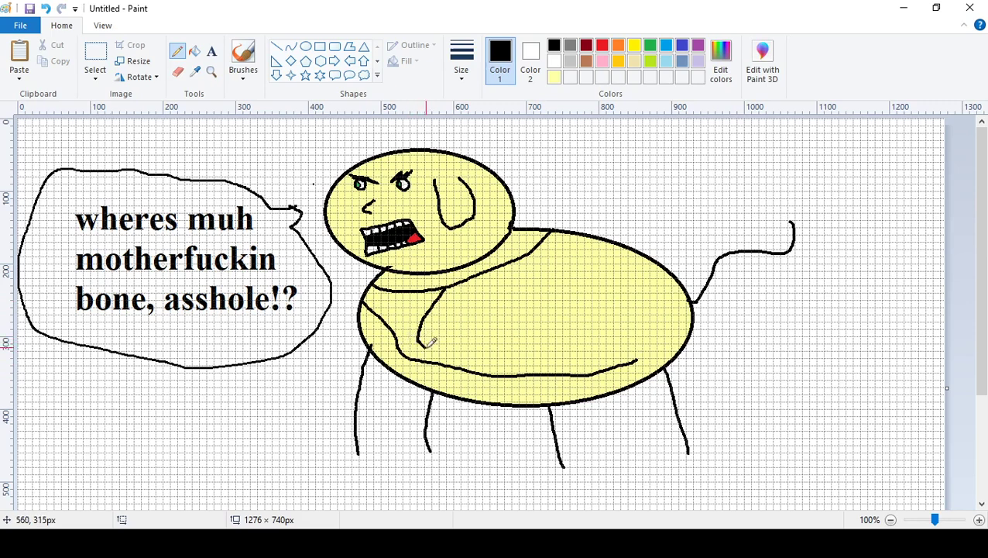
mouse_move(426, 346)
left_mouse_down()
mouse_move(575, 366)
mouse_move(627, 361)
left_mouse_up()
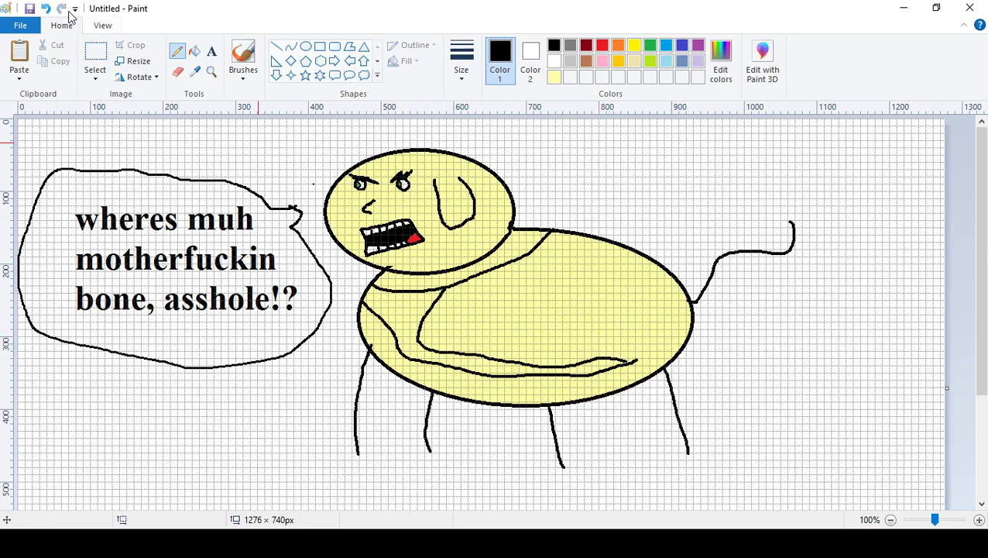
left_click(46, 8)
left_click(46, 9)
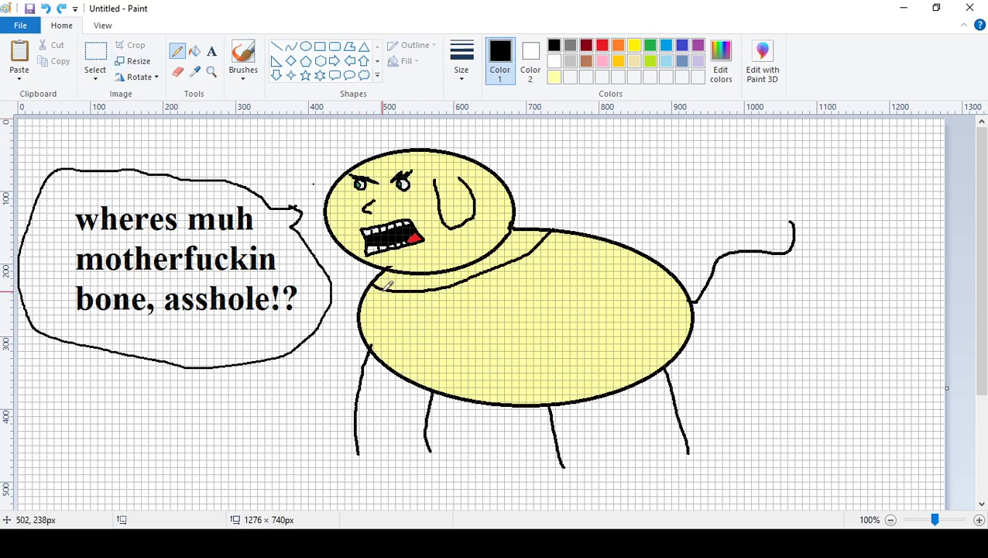
- Draw a small rectangular tie knot under the front of the collar line, undoing the tail stroke below it
mouse_move(381, 292)
left_mouse_down()
mouse_move(397, 305)
mouse_move(413, 295)
left_mouse_up()
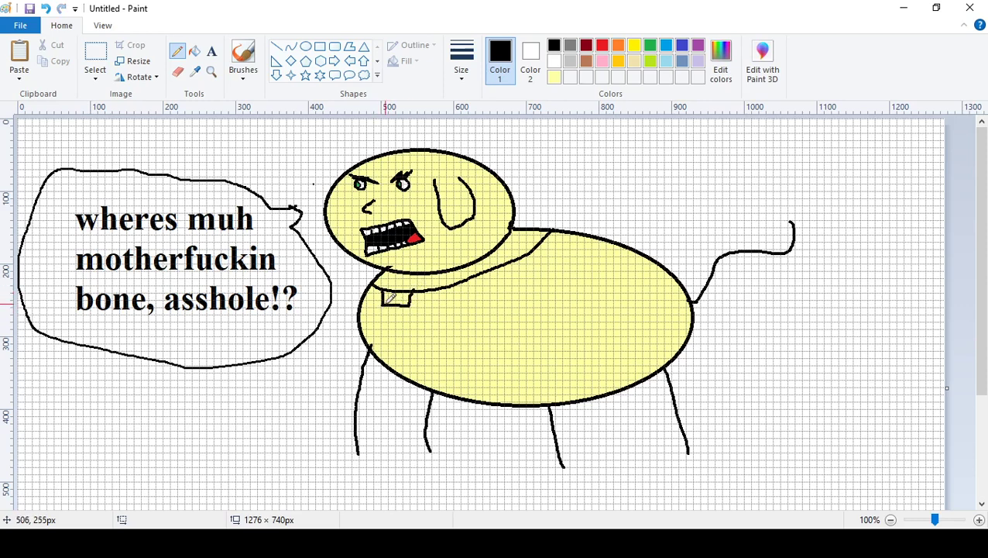
mouse_move(385, 307)
left_mouse_down()
mouse_move(378, 334)
mouse_move(387, 358)
mouse_move(398, 343)
left_mouse_up()
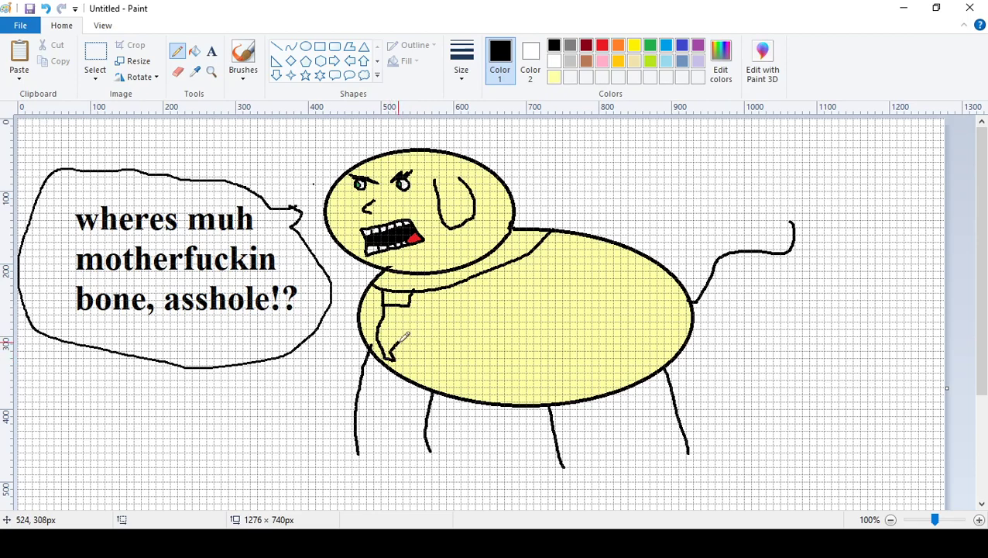
left_click(46, 9)
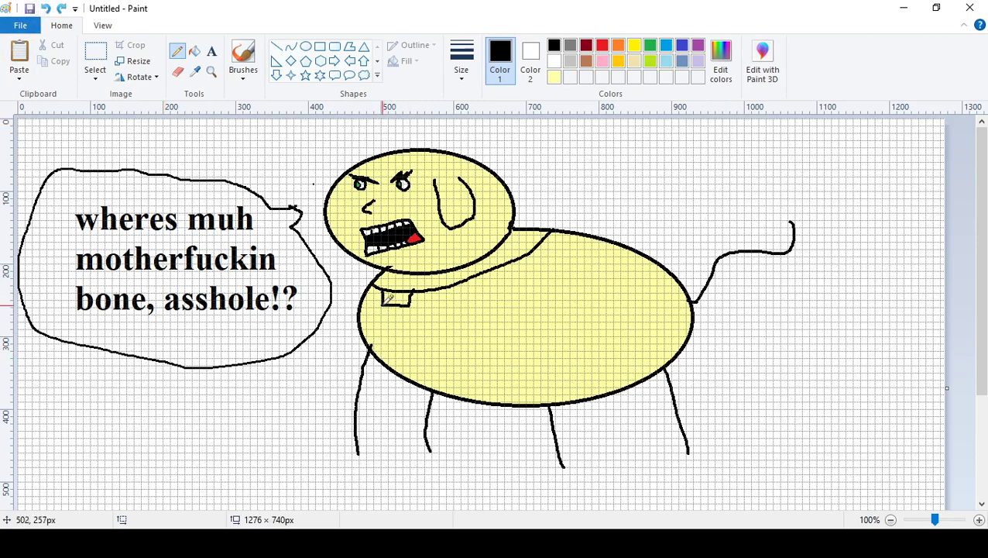
- Draw the outline of the tie's long pointed tail below the knot with the Pencil
left_click(211, 70)
left_click(309, 230)
left_click(551, 302)
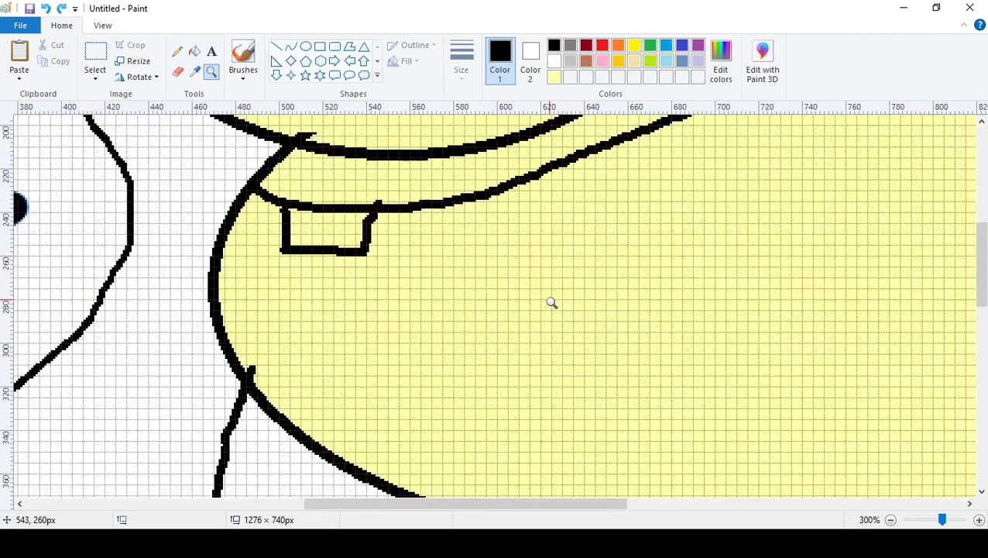
left_click(176, 52)
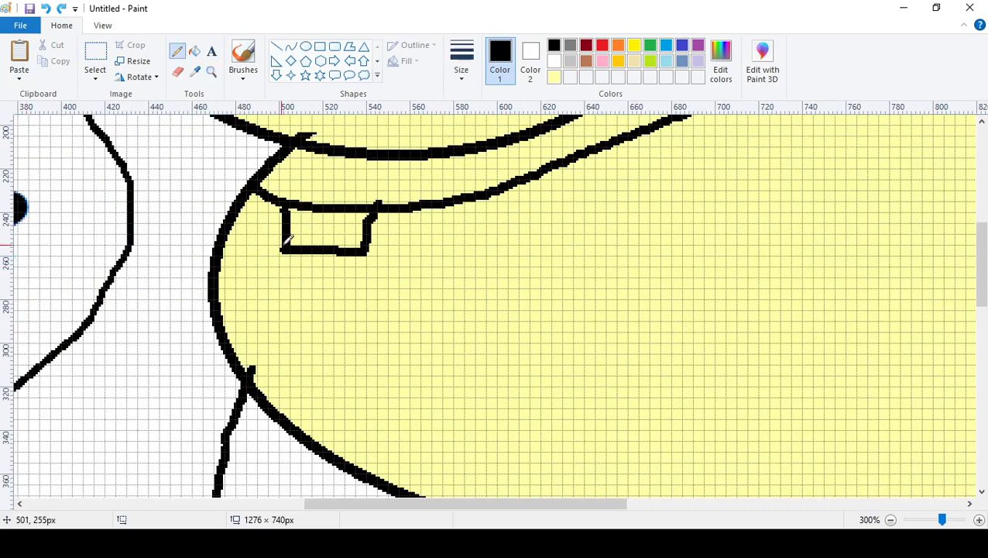
mouse_move(287, 254)
left_mouse_down()
mouse_move(279, 344)
mouse_move(306, 388)
left_mouse_up()
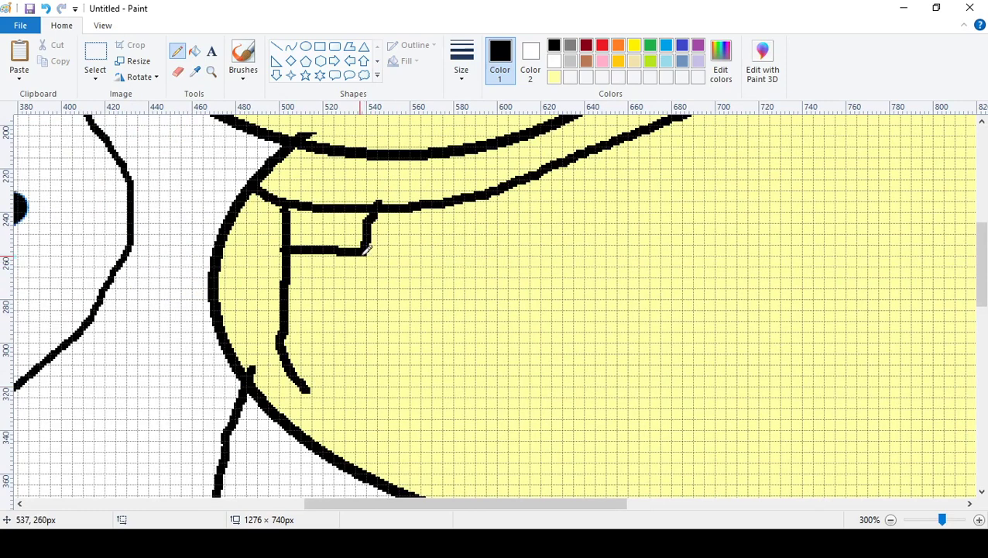
mouse_move(368, 250)
left_mouse_down()
mouse_move(351, 303)
mouse_move(360, 359)
mouse_move(308, 391)
left_mouse_up()
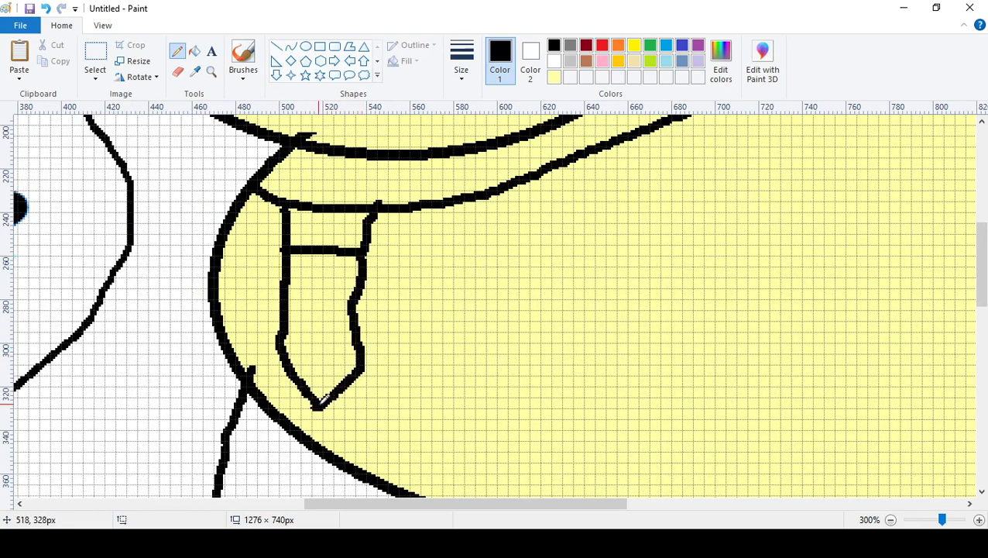
- Fill the tie's tail and knot with red
left_click(196, 54)
left_click(601, 46)
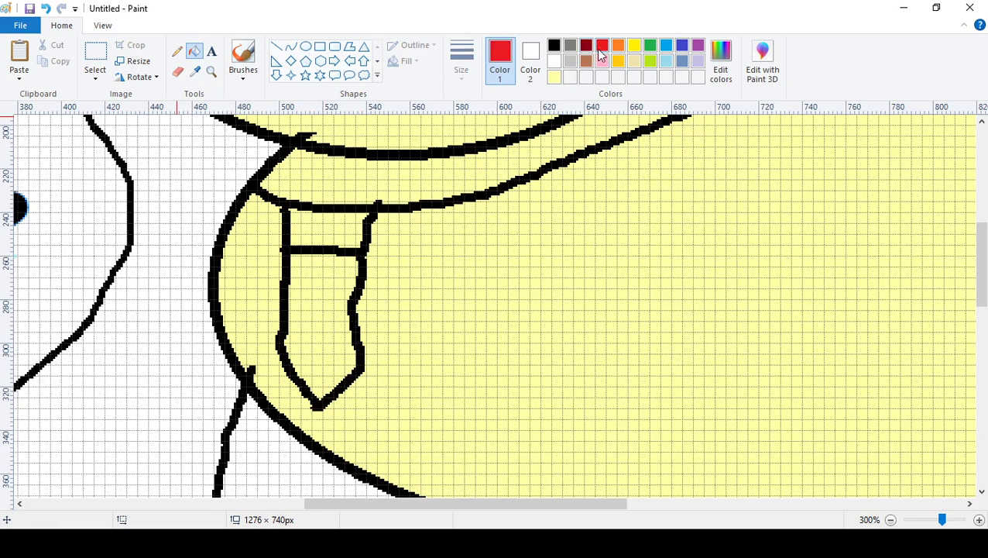
left_click(342, 288)
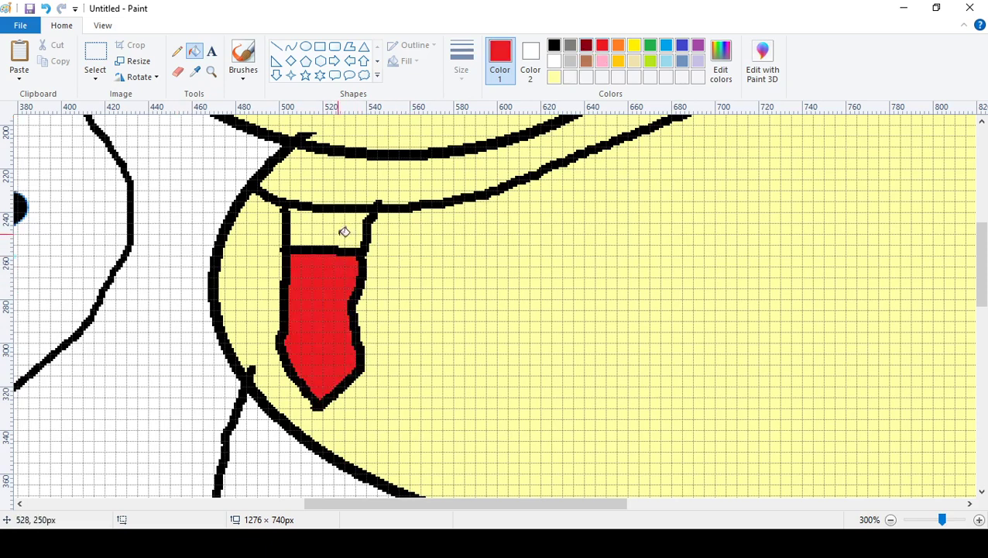
left_click(344, 232)
- Try filling the body below the collar line with white and with light gray, undoing each fill
left_click(555, 62)
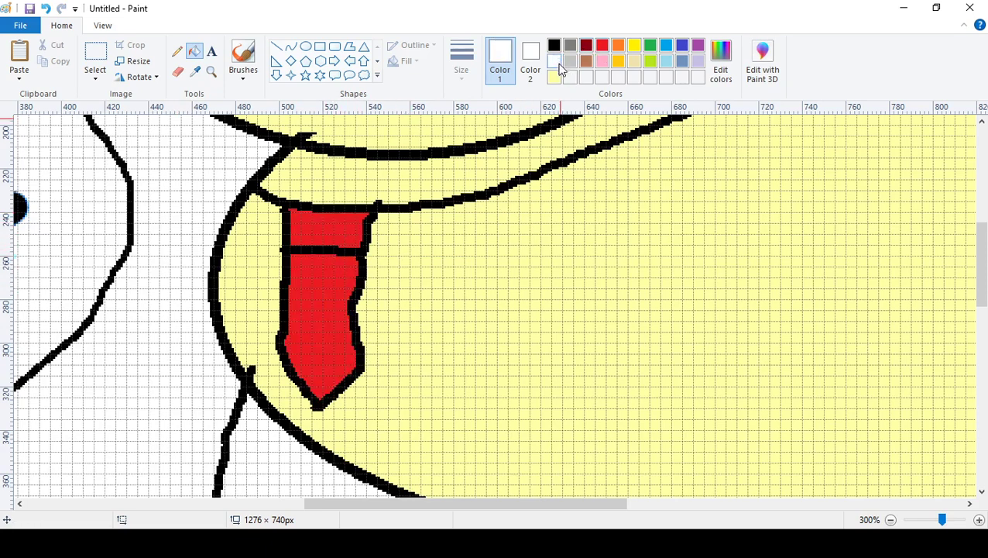
left_click(562, 219)
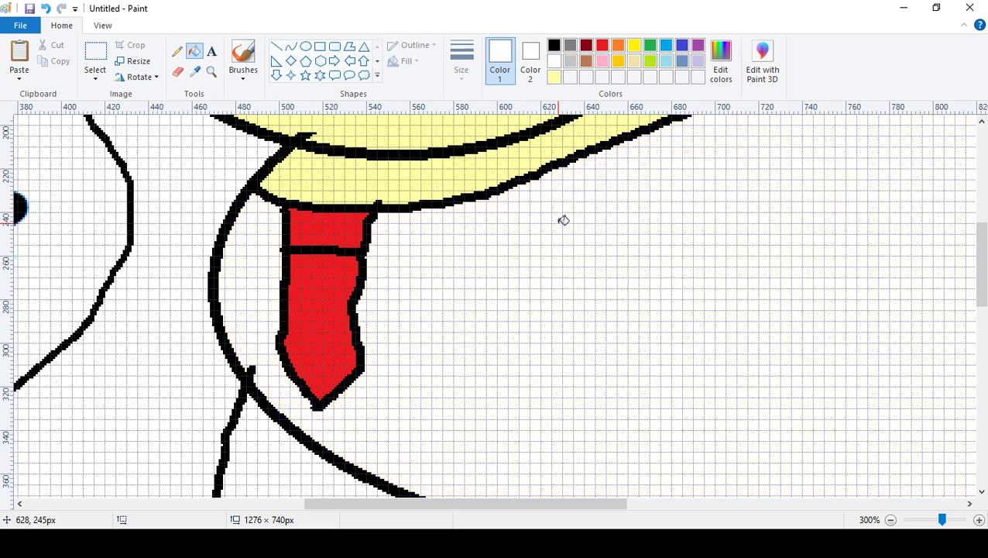
left_click(45, 8)
left_click(570, 62)
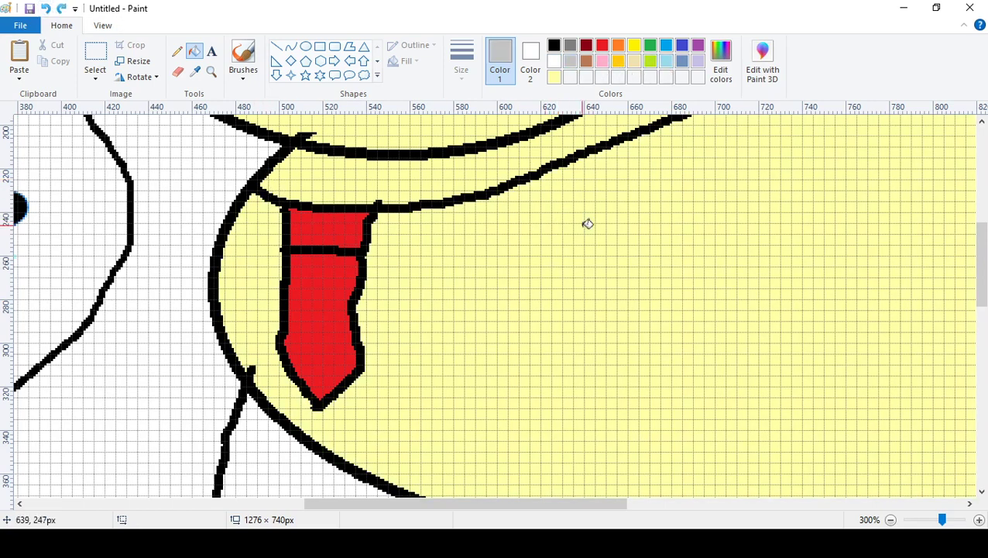
left_click(587, 223)
left_click(46, 8)
- Fill the body below the collar line with black around the red tie
left_click(554, 44)
left_click(545, 217)
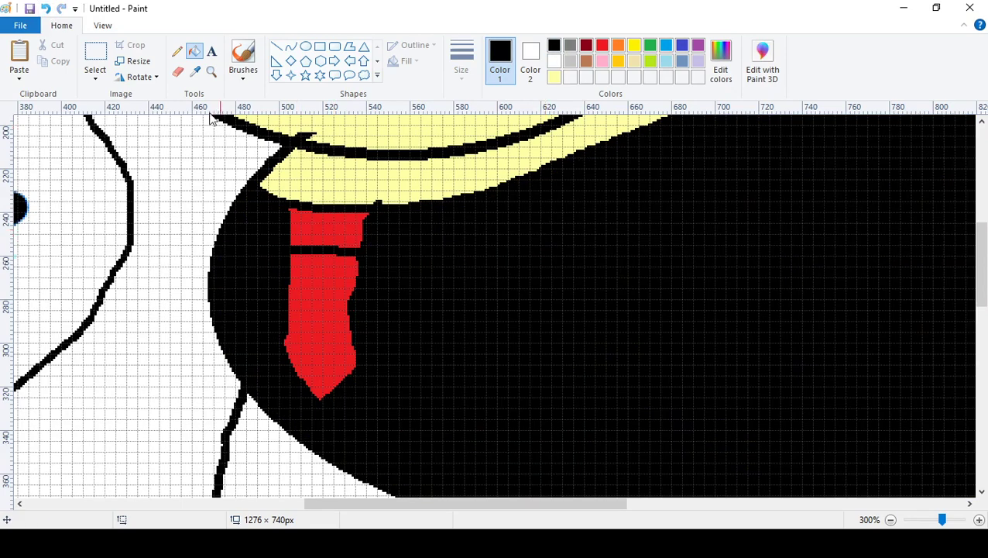
- Draw a hat on the dog's head with the Pencil: a wide brim line above the eyes and a tall crown outline, undoing the first brim stroke
scroll(287, 133, "up", 5)
left_click(178, 56)
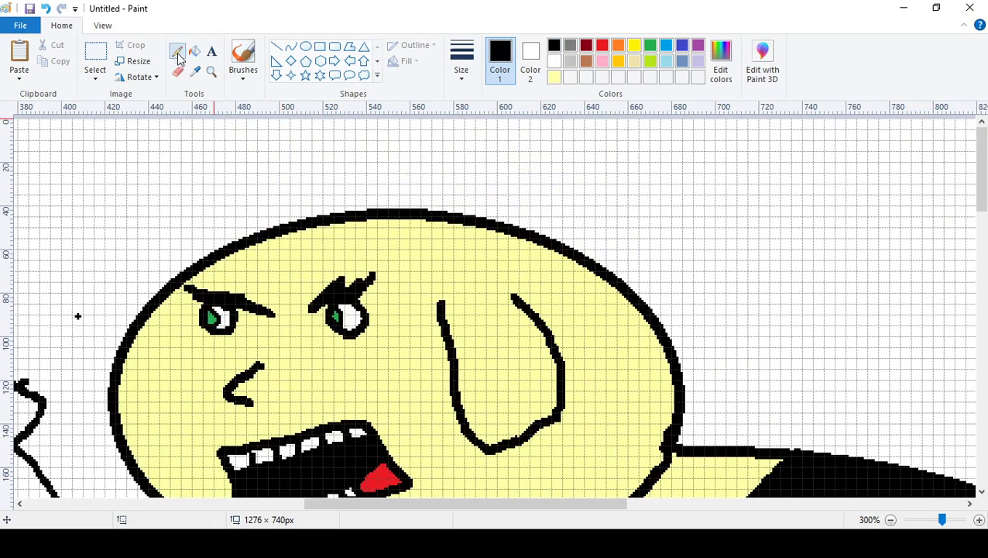
mouse_move(66, 258)
left_mouse_down()
mouse_move(260, 267)
mouse_move(532, 262)
left_mouse_up()
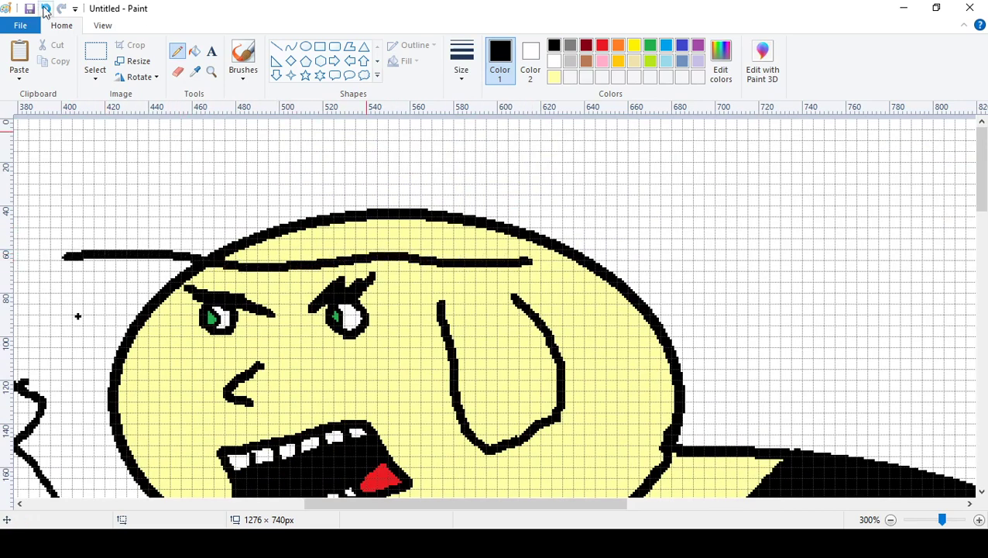
left_click(45, 9)
mouse_move(81, 279)
left_mouse_down()
mouse_move(316, 266)
mouse_move(689, 285)
mouse_move(735, 299)
left_mouse_up()
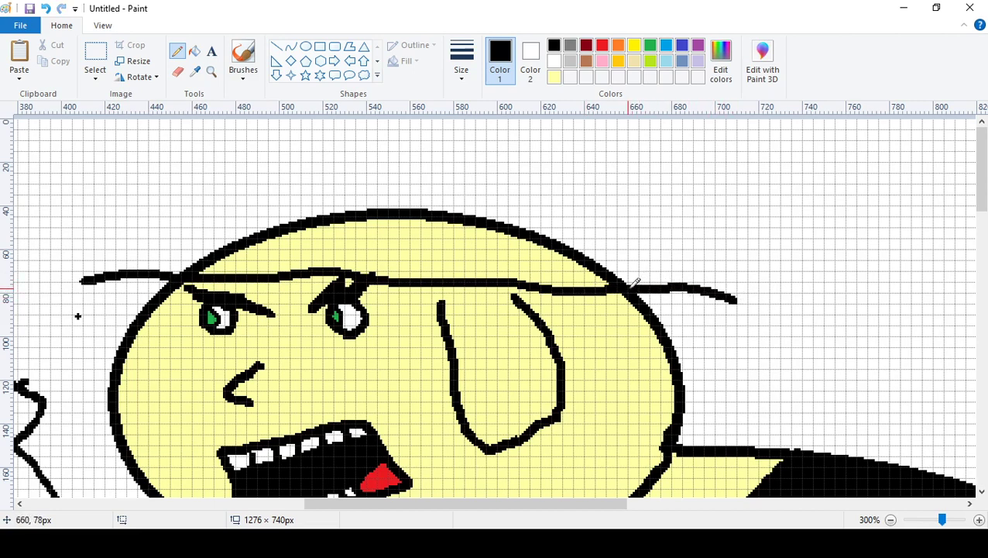
mouse_move(632, 285)
left_mouse_down()
mouse_move(634, 214)
mouse_move(606, 160)
mouse_move(580, 141)
mouse_move(295, 128)
mouse_move(178, 150)
mouse_move(127, 258)
mouse_move(102, 275)
mouse_move(59, 278)
left_mouse_up()
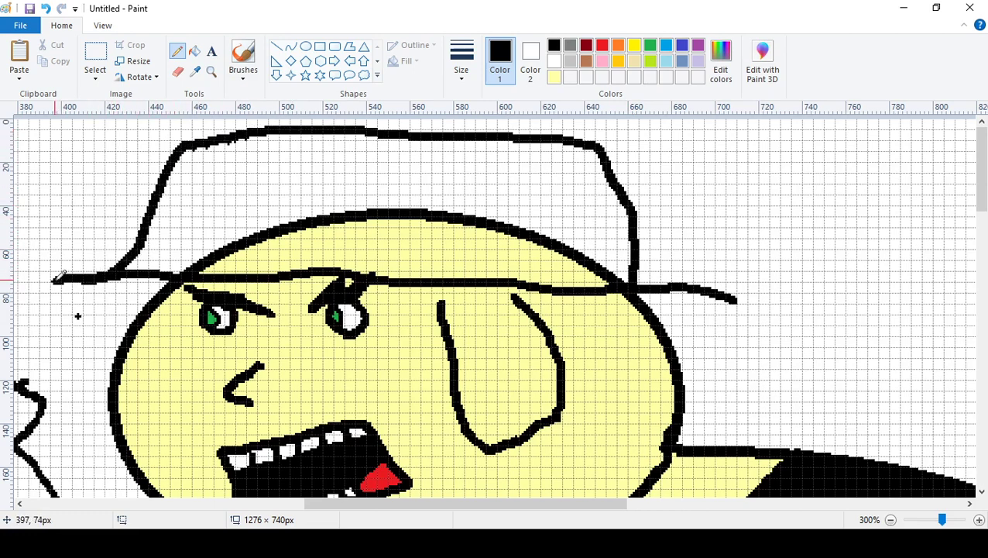
- Erase the middle of the hat's top edge and redraw it as a wavy, dented line
left_click(177, 72)
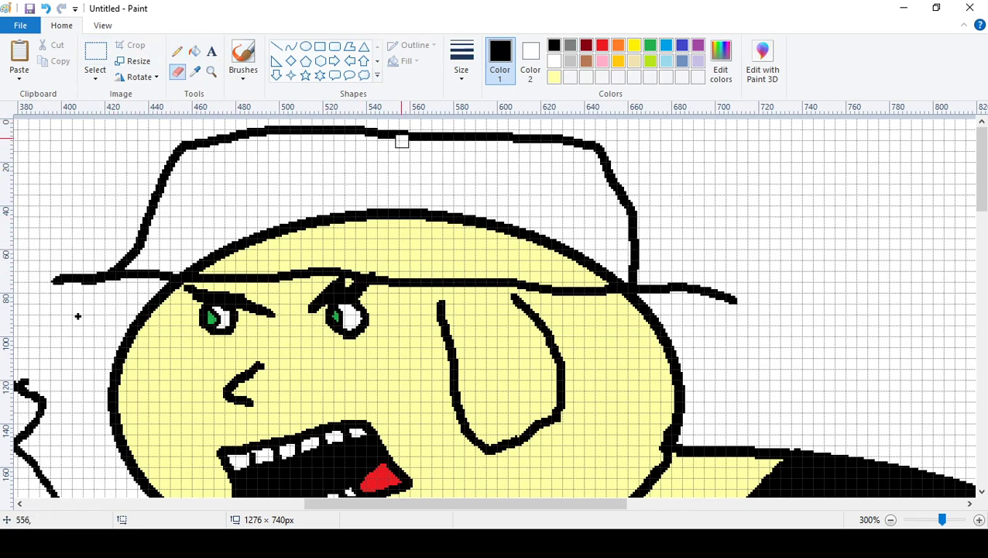
mouse_move(401, 140)
left_mouse_down()
mouse_move(479, 145)
mouse_move(310, 129)
mouse_move(511, 139)
left_mouse_up()
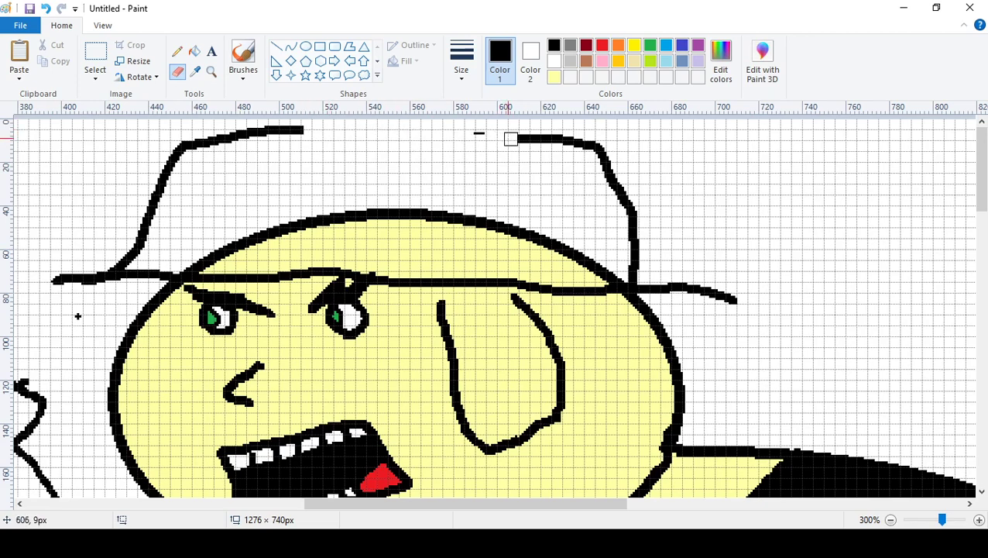
left_click(178, 52)
mouse_move(289, 133)
left_mouse_down()
mouse_move(331, 159)
mouse_move(396, 137)
mouse_move(488, 152)
mouse_move(532, 137)
left_mouse_up()
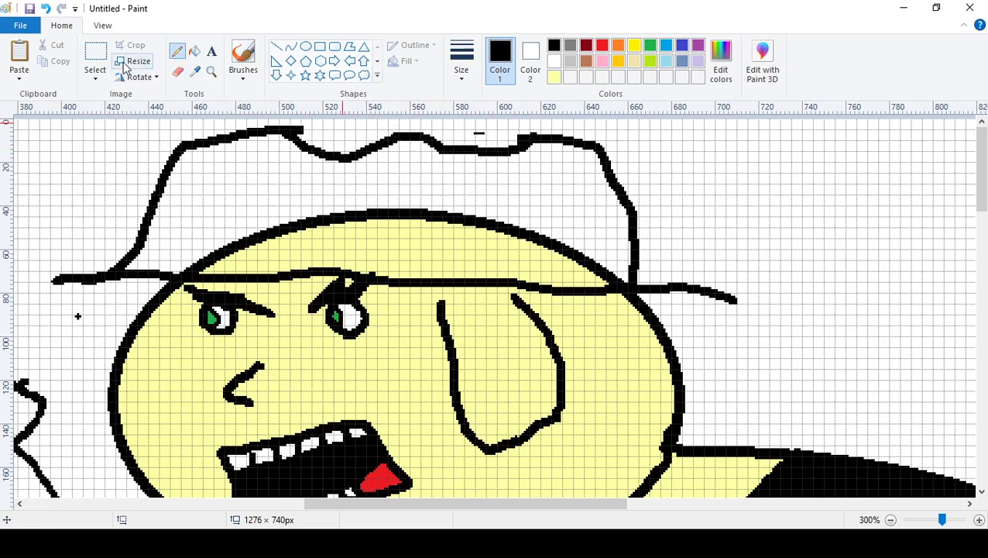
- Fill the part of the hat's crown above the head outline with black
left_click(194, 51)
left_click(245, 190)
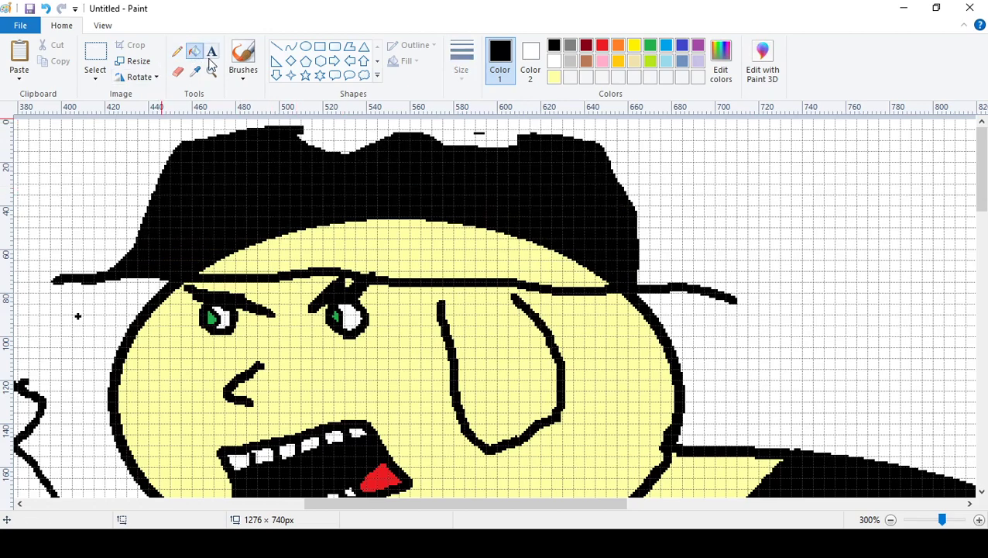
- Fill the strip of the hat between the head outline and the brim line with black
left_click(340, 247)
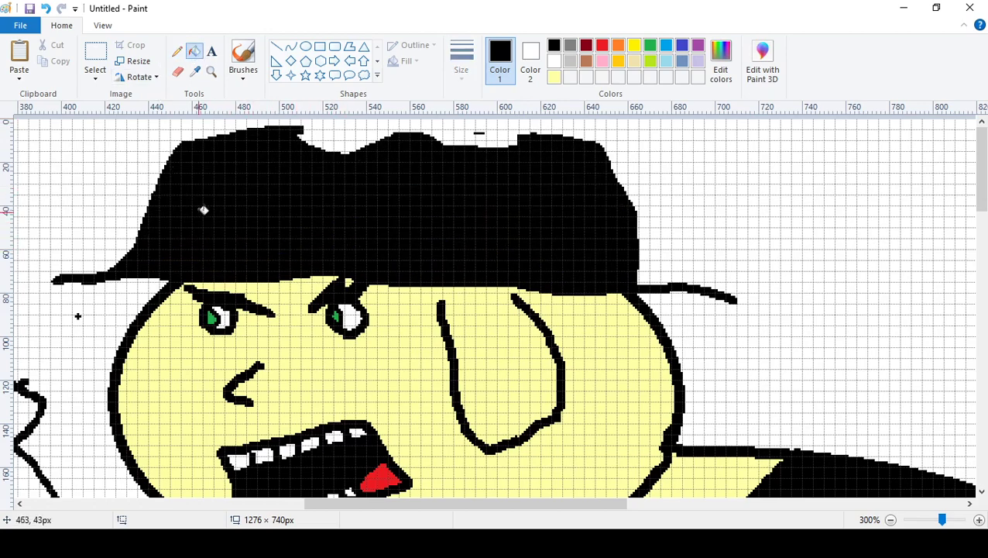
left_click(211, 71)
right_click(286, 253)
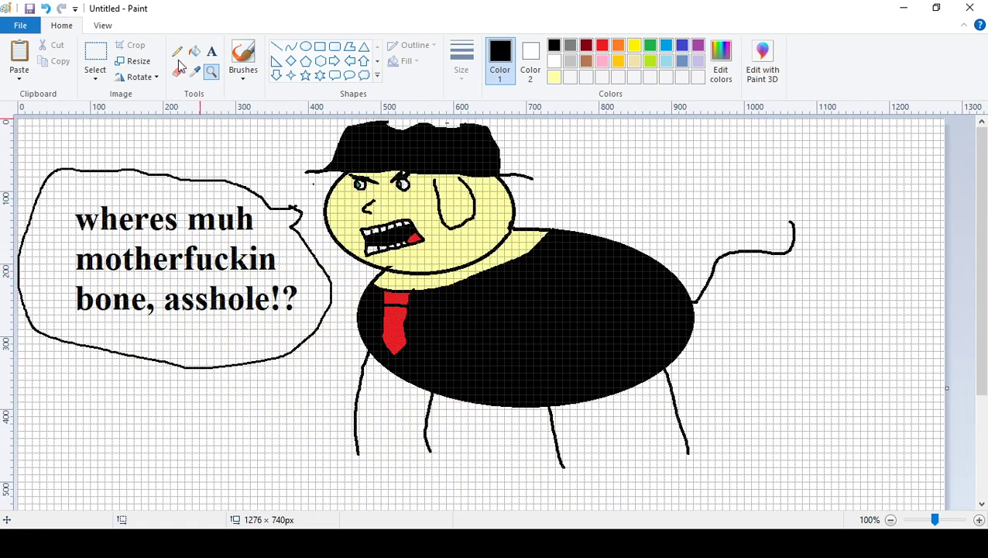
- Add the two-line text caption "thats how mafia dog works" in black above the dog's back, beside the hat
left_click(210, 51)
left_click(573, 177)
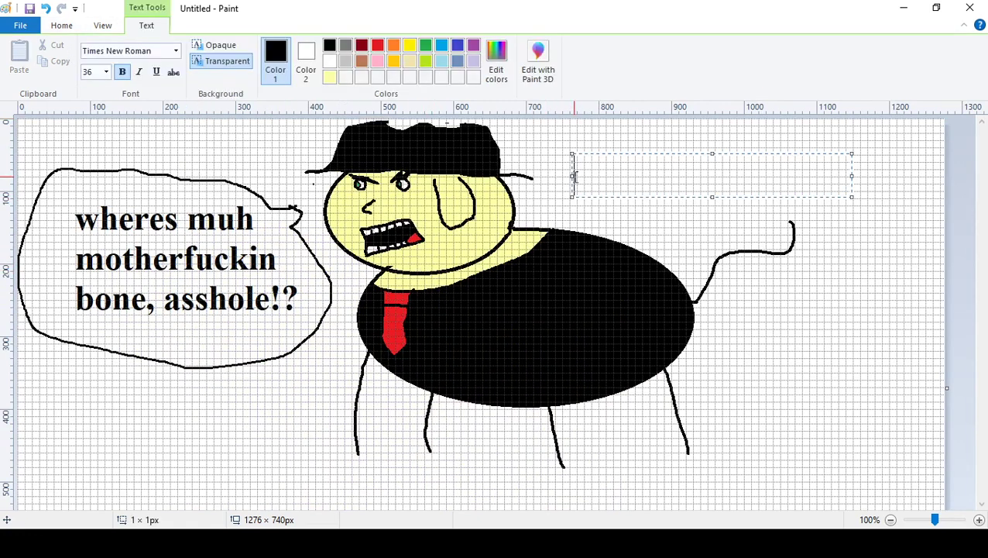
type("thats ho")
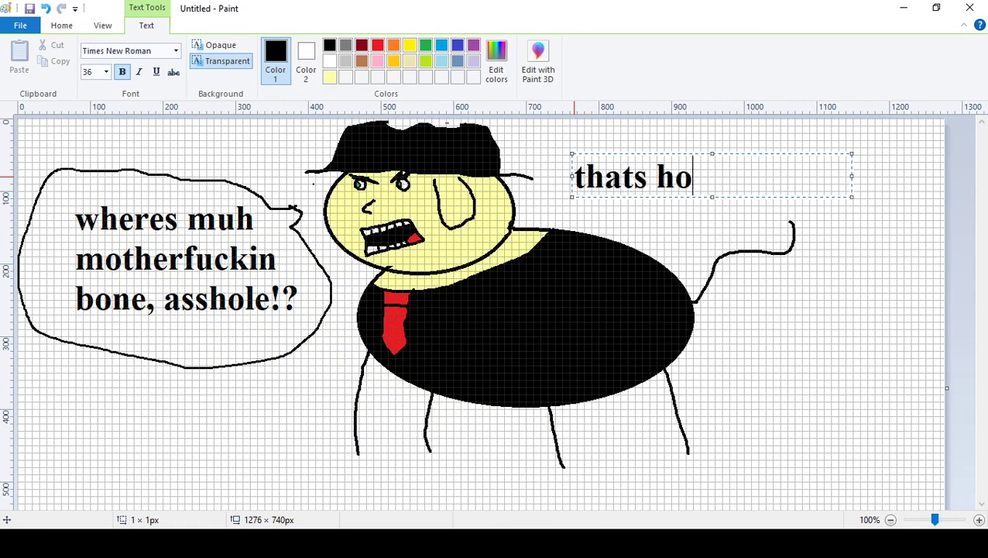
type("w mafia")
key("Return")
type("dog")
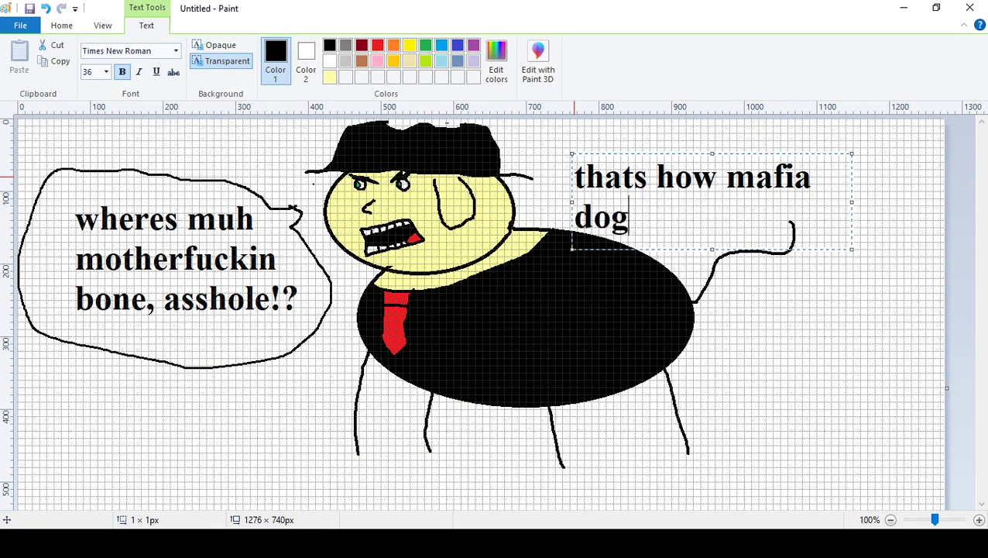
type(" works")
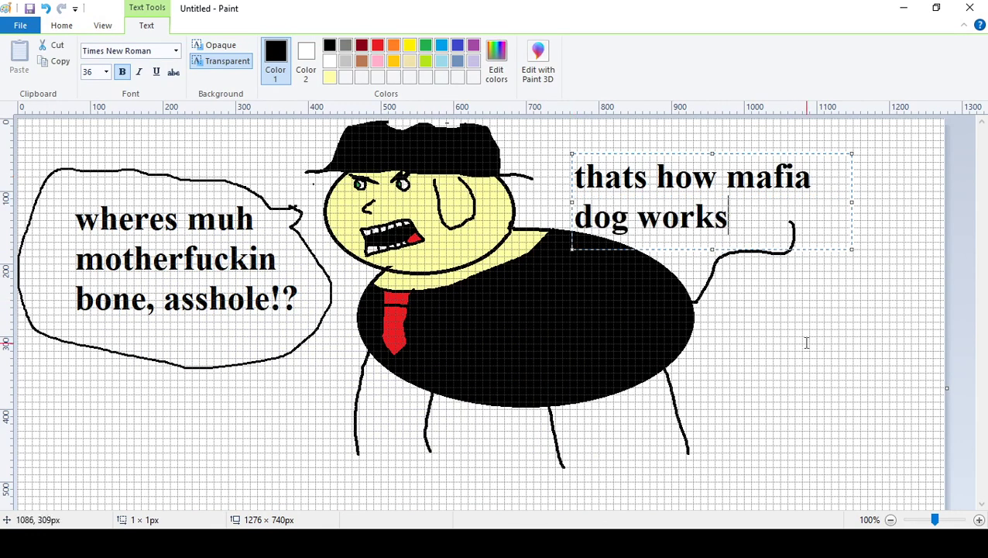
left_click(782, 352)
left_click(746, 348)
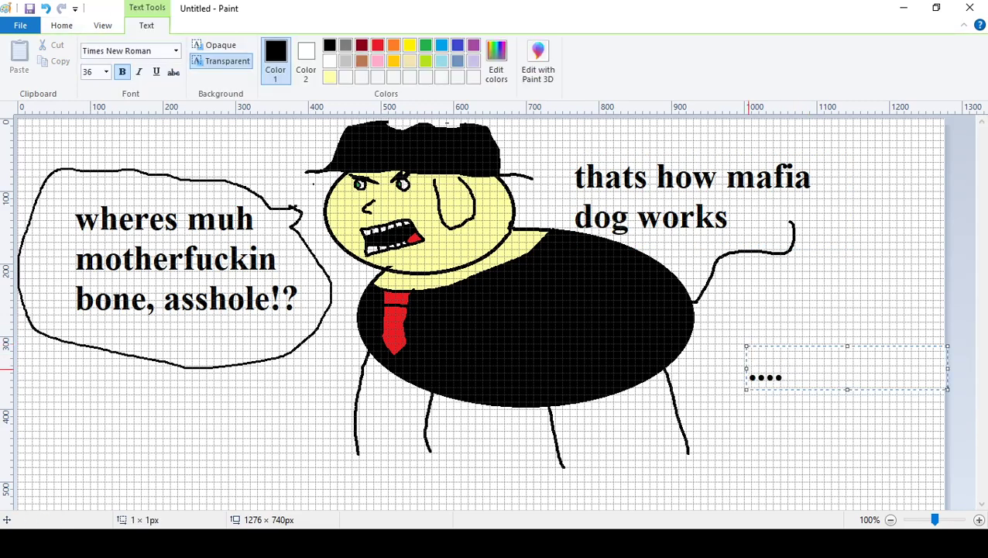
type("....why")
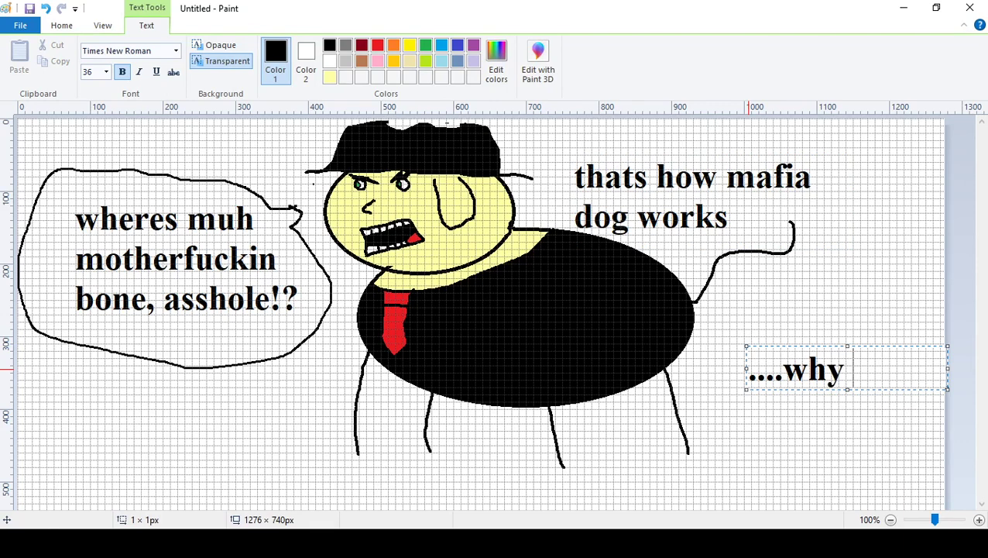
key("BackSpace")
key("BackSpace")
key("BackSpace")
key("BackSpace")
key("BackSpace")
key("BackSpace")
key("BackSpace")
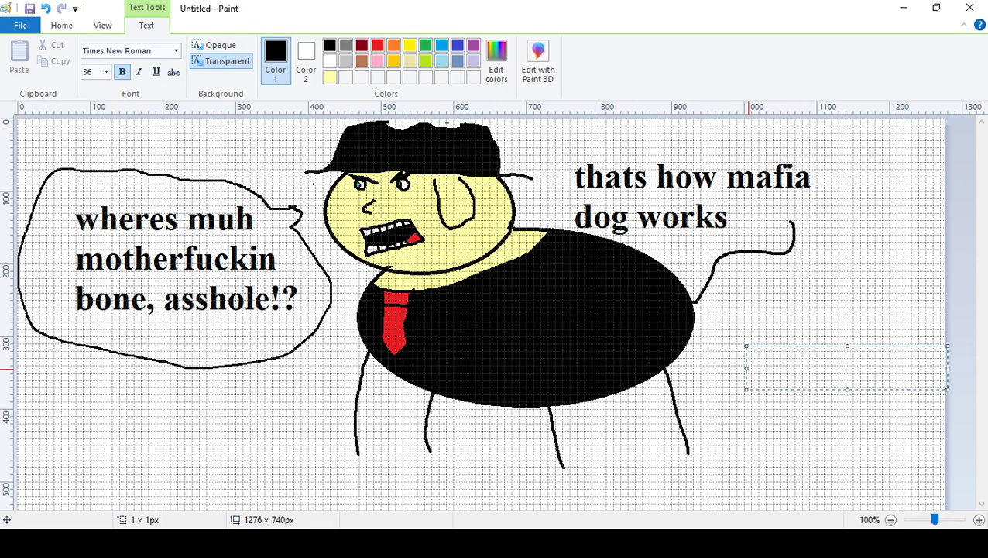
type("CEASE")
key("BackSpace")
key("BackSpace")
key("BackSpace")
key("BackSpace")
key("BackSpace")
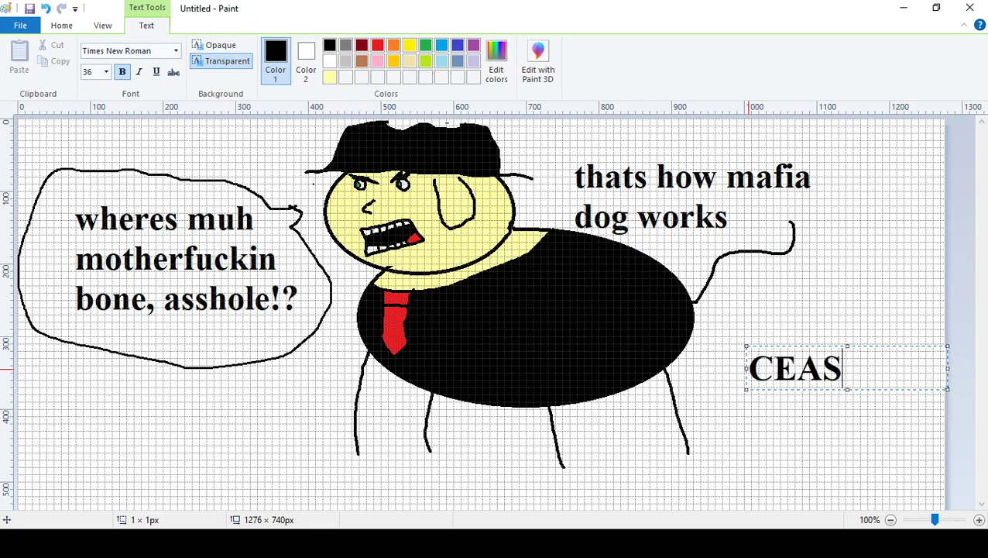
type("THIS")
key("BackSpace")
key("BackSpace")
key("BackSpace")
key("BackSpace")
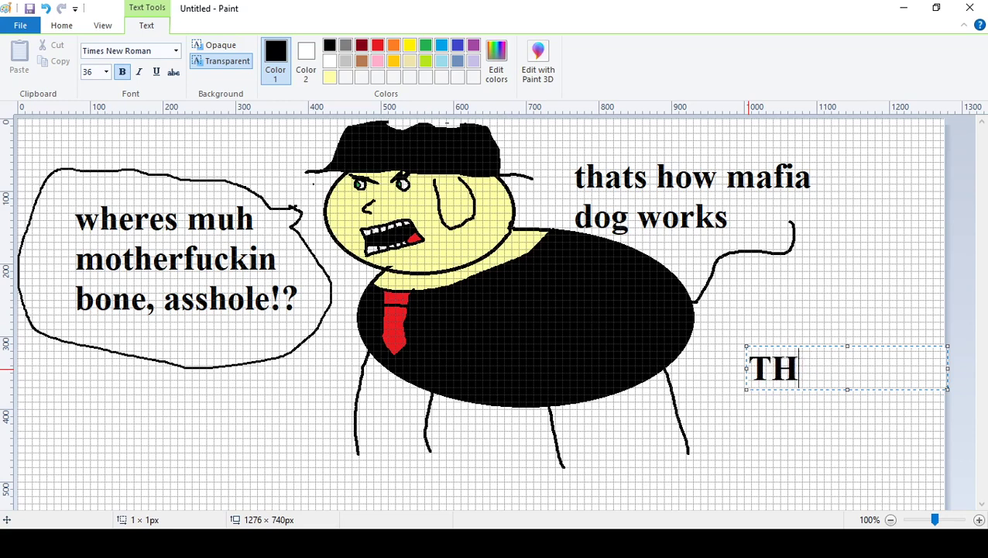
type("PAIN")
key("BackSpace")
key("BackSpace")
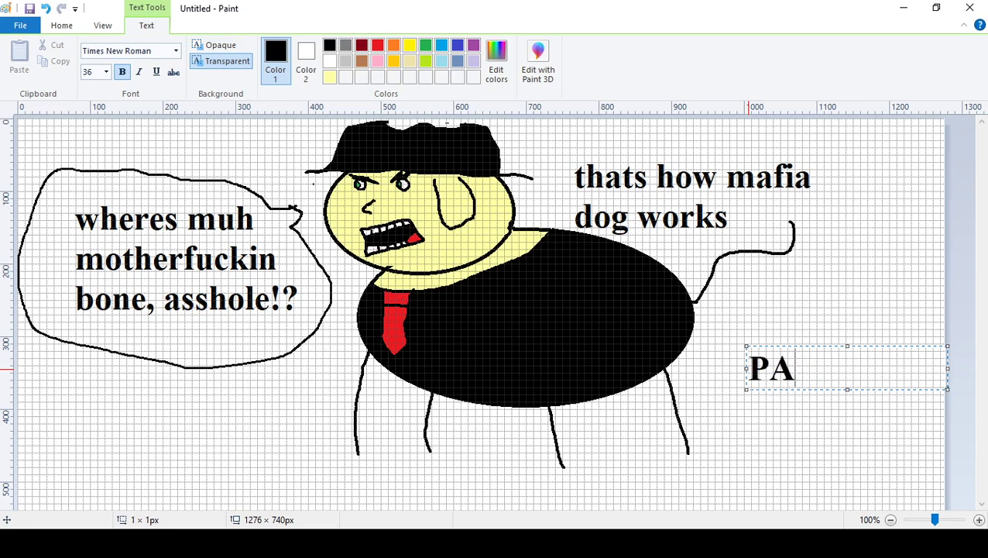
key("BackSpace")
key("BackSpace")
type("ffd")
key("BackSpace")
type("f")
key("BackSpace")
type("d")
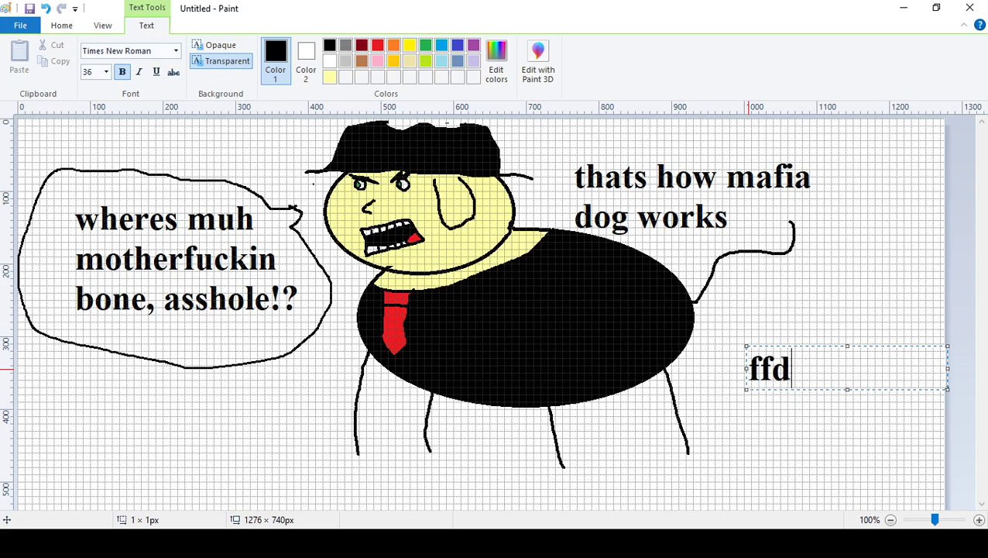
key("BackSpace")
key("BackSpace")
key("BackSpace")
left_click(534, 398)
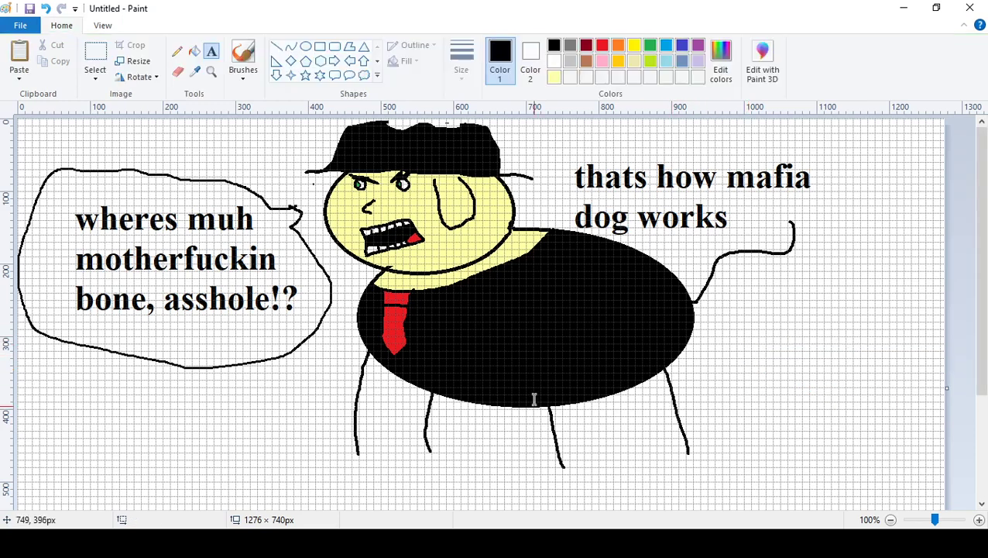